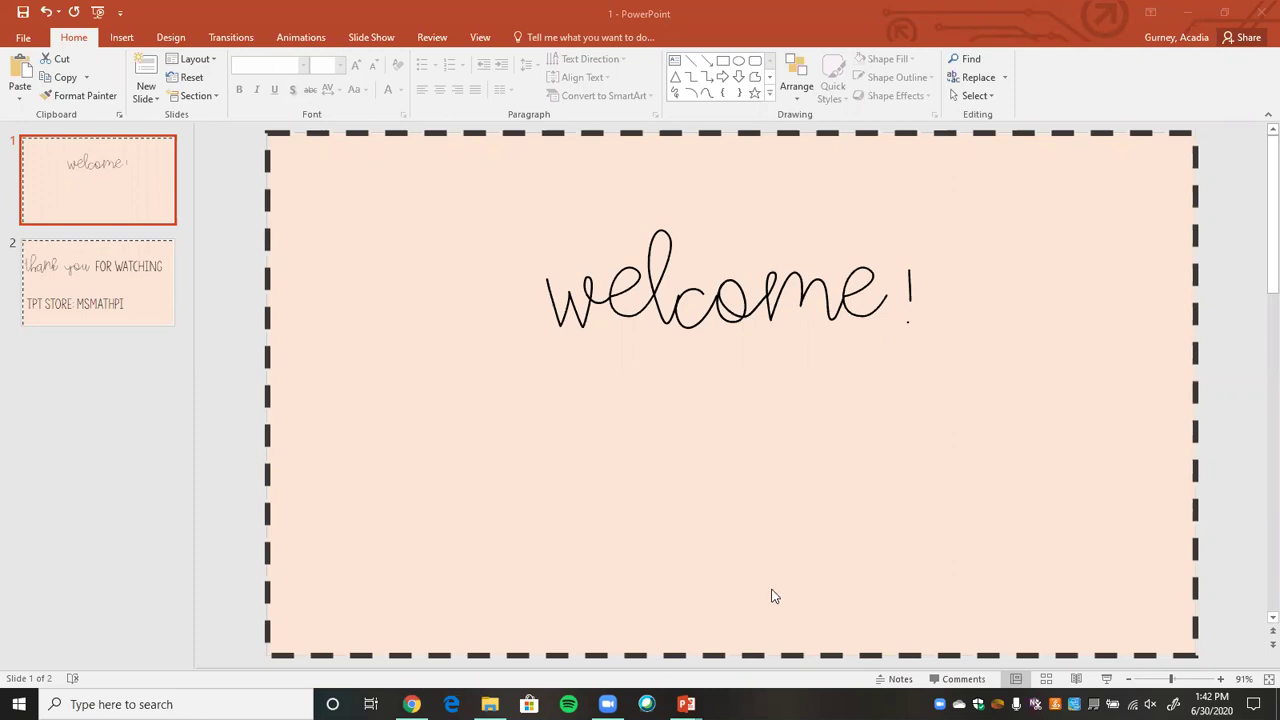
- Show the window previews of the three open PowerPoint presentations
{"action": "left_click", "coordinate": [686, 704]}
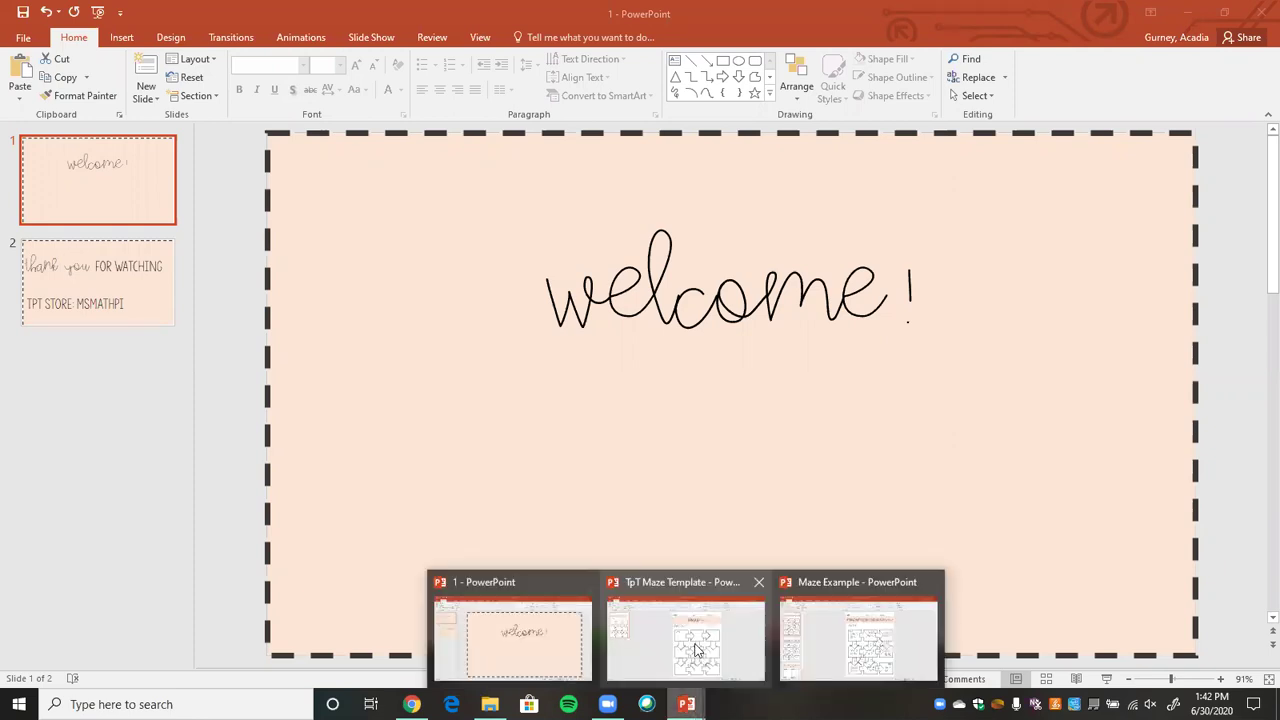
- View the TpT Maze Template, then switch to the three-slide Maze Example deck
{"action": "left_click", "coordinate": [697, 650]}
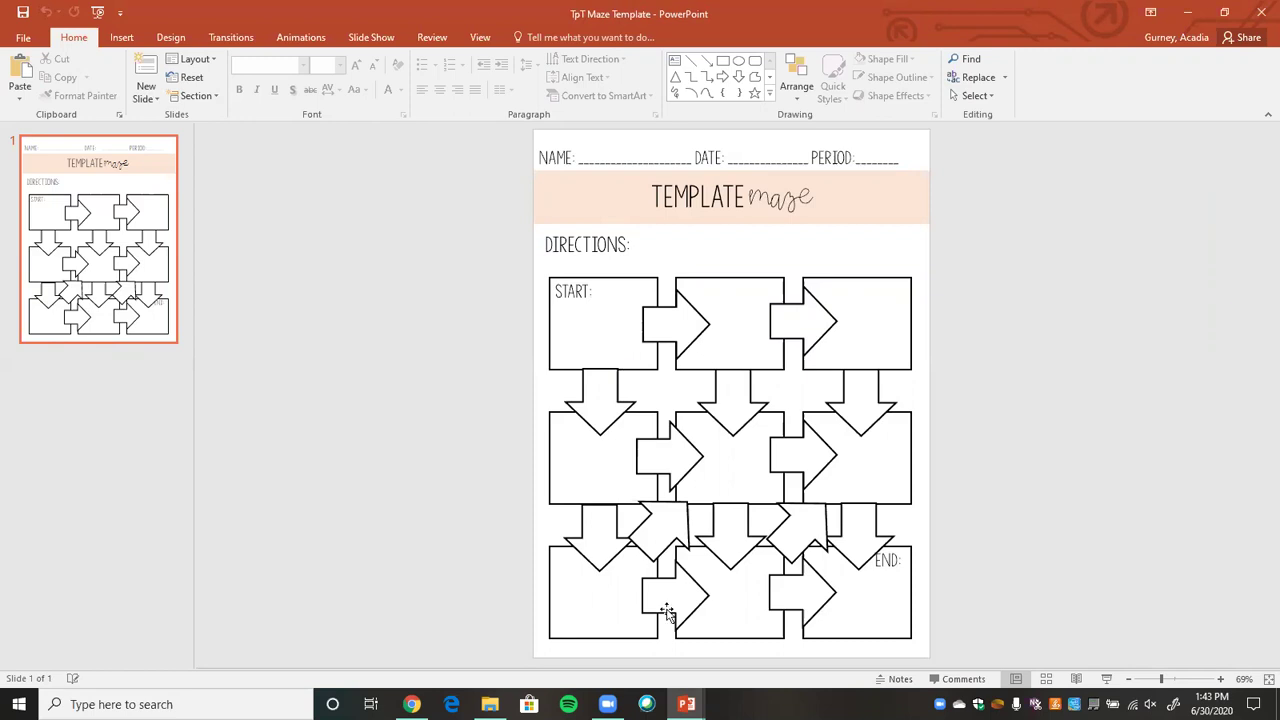
{"action": "key", "text": "alt+Tab"}
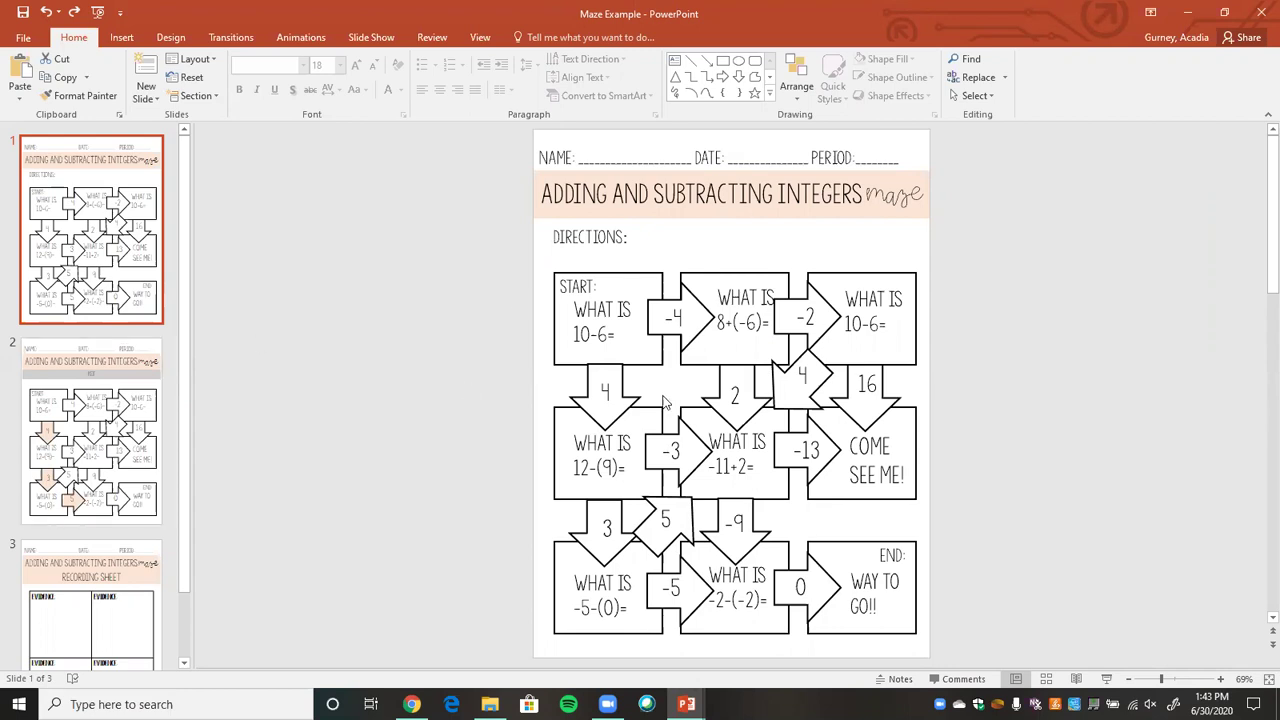
- On the answer key slide, fill the 0 arrow with Orange, Accent 2, Lighter 80%
{"action": "left_click", "coordinate": [97, 424]}
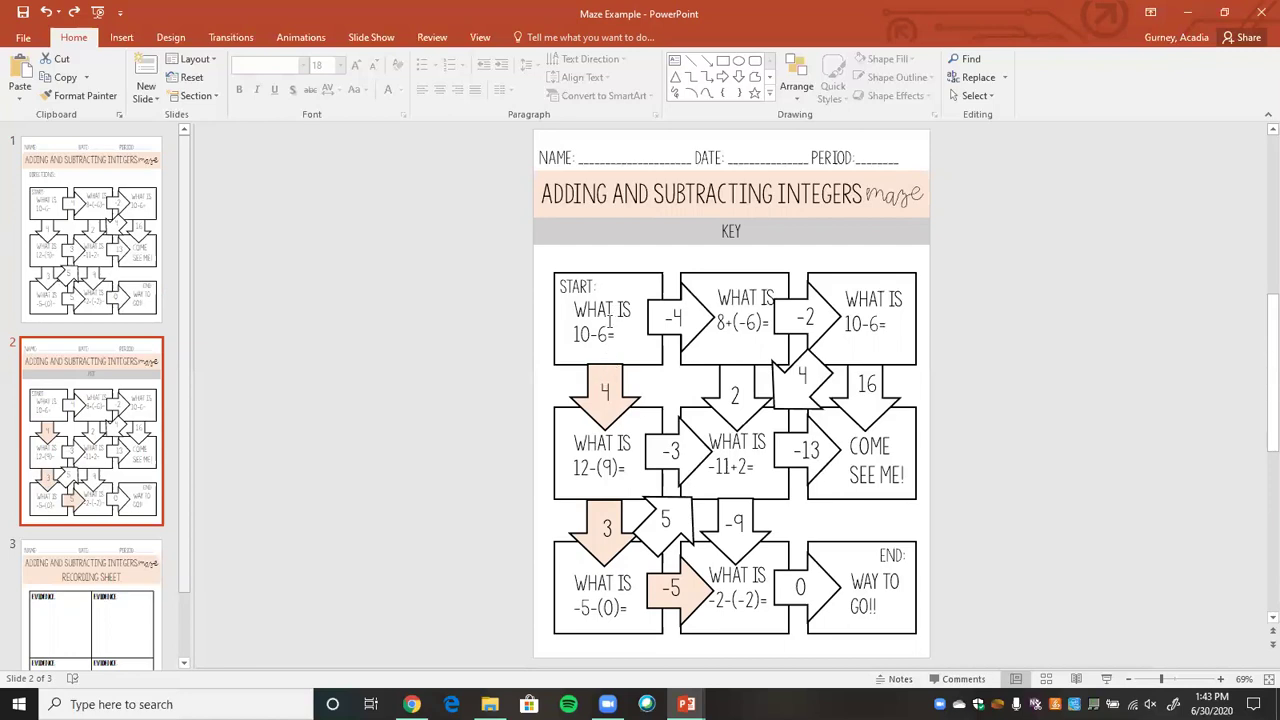
{"action": "left_click", "coordinate": [806, 605]}
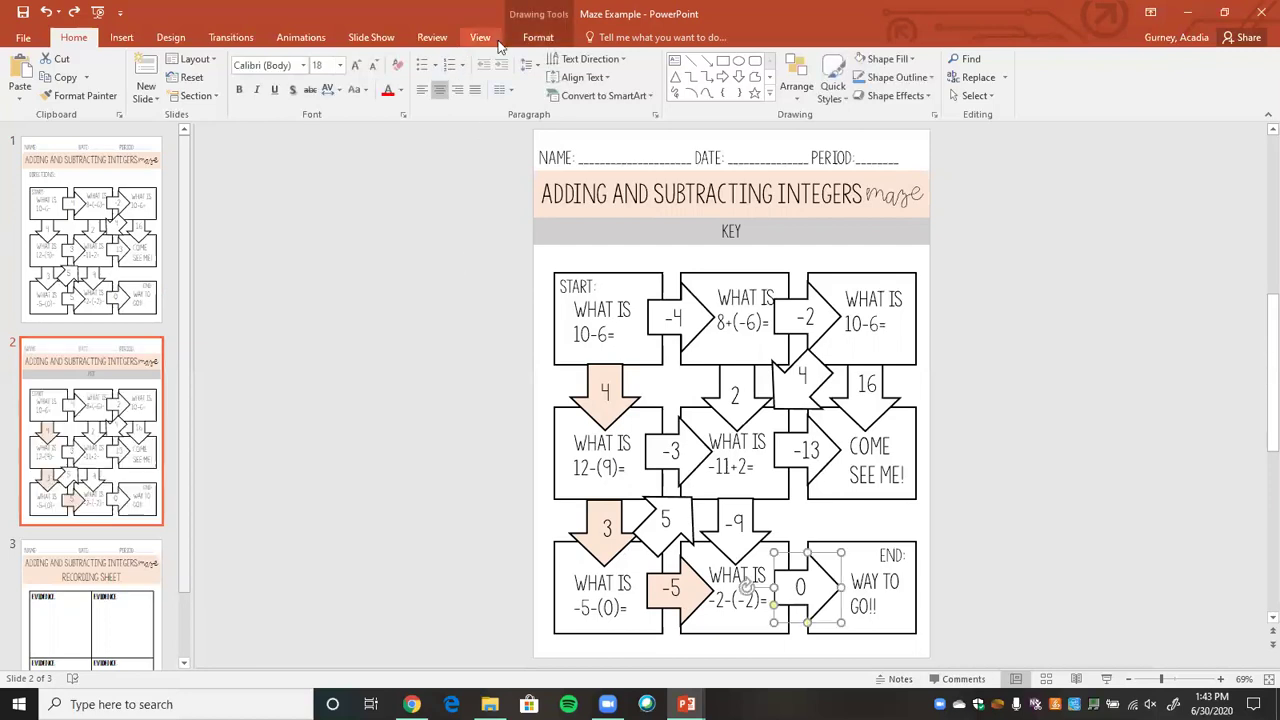
{"action": "left_click", "coordinate": [530, 40]}
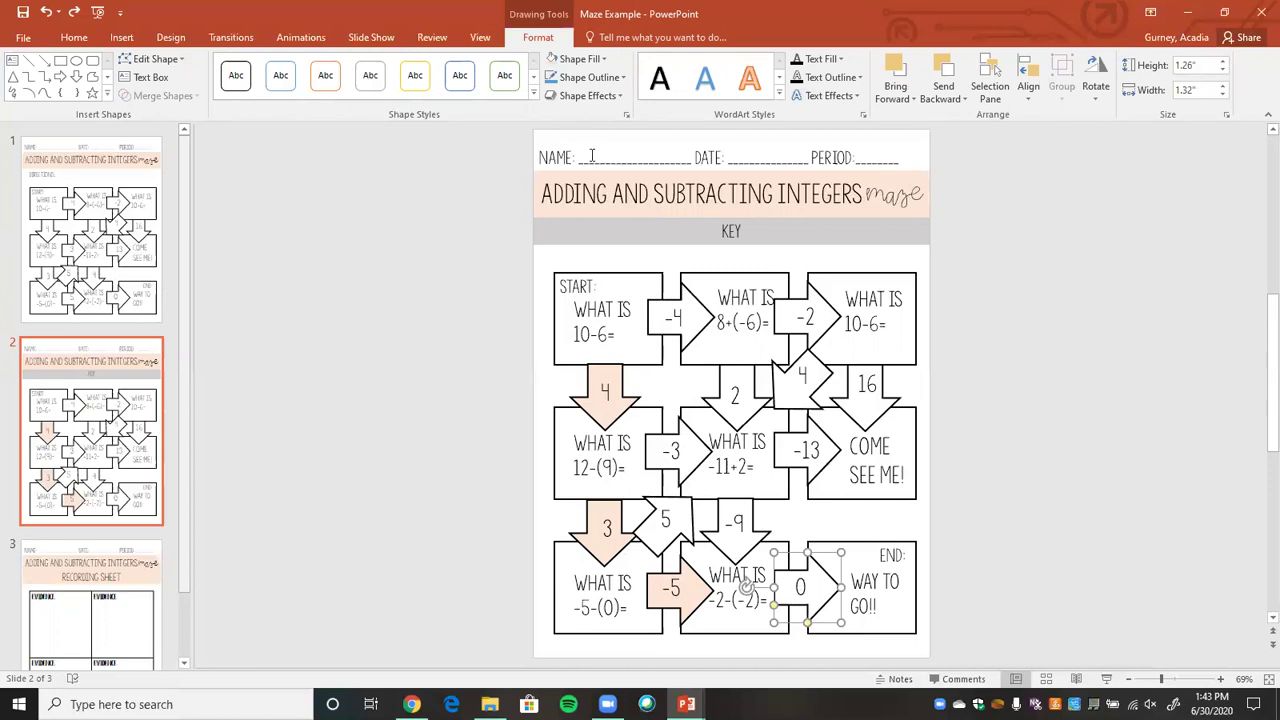
{"action": "left_click", "coordinate": [580, 62]}
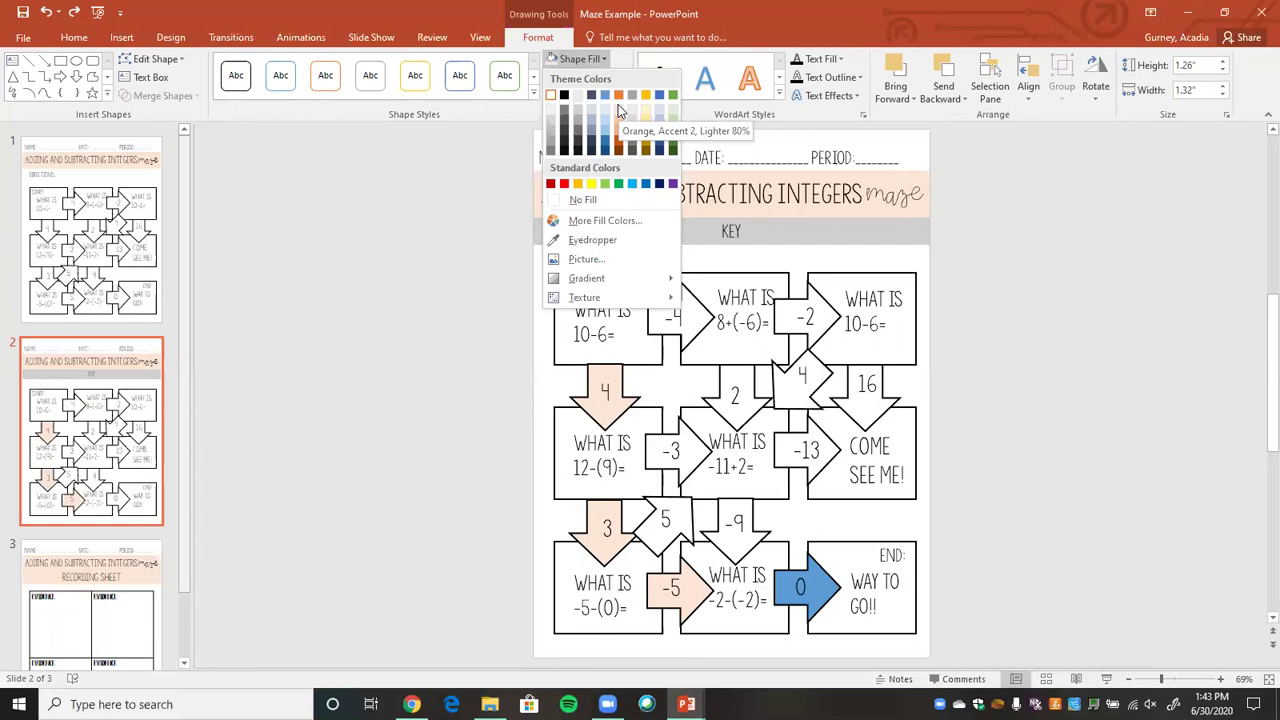
{"action": "left_click", "coordinate": [621, 114]}
{"action": "left_click", "coordinate": [407, 433]}
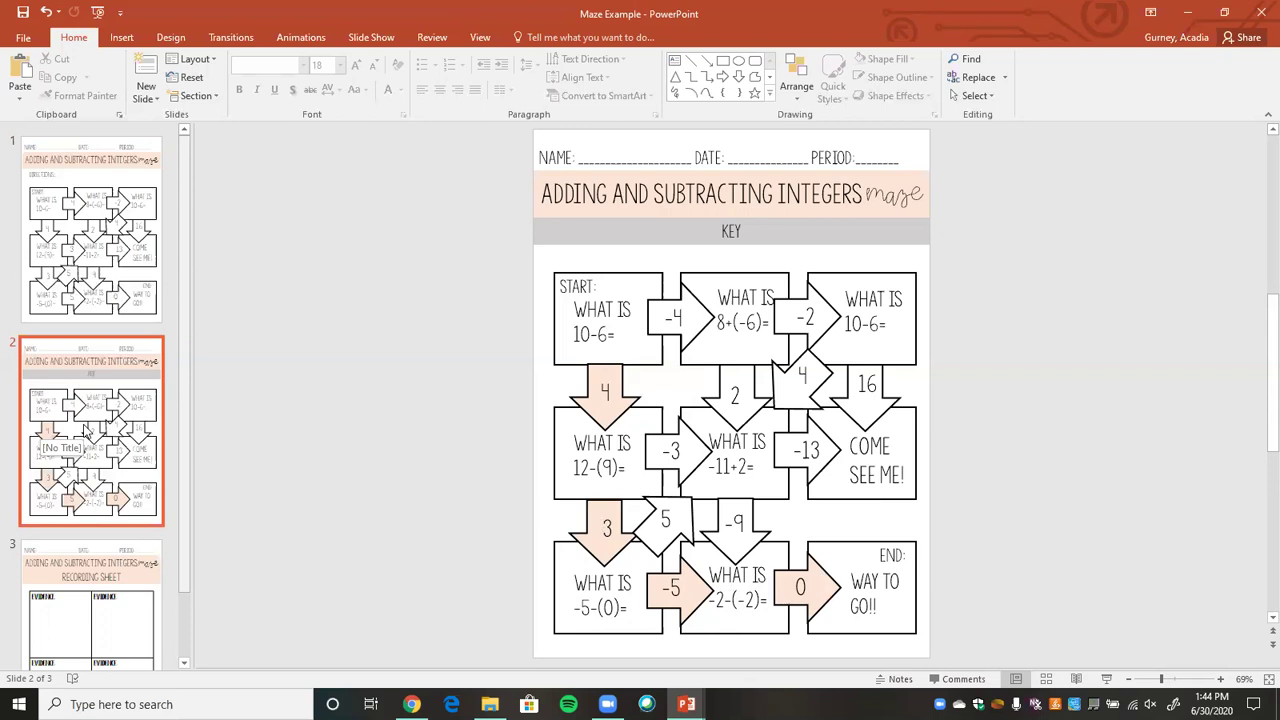
- Open the Recording Sheet slide and check each of its four EVIDENCE cells
{"action": "left_click", "coordinate": [64, 625]}
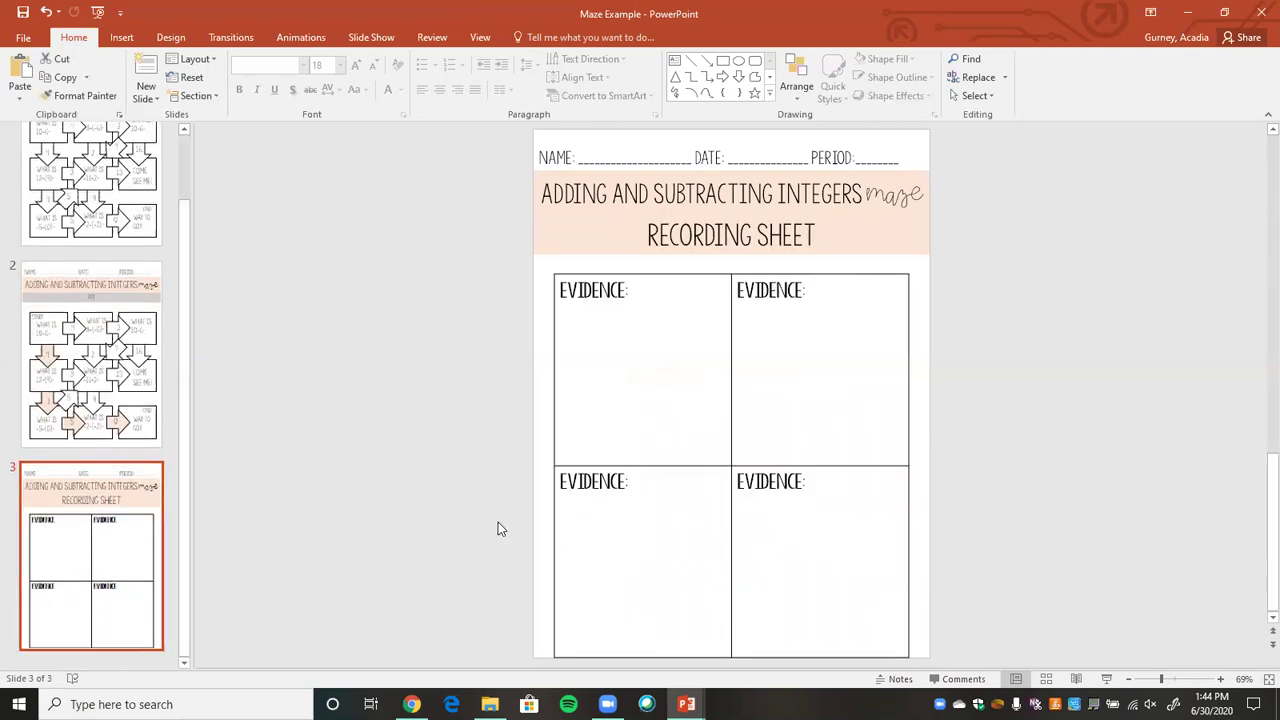
{"action": "left_click", "coordinate": [665, 387]}
{"action": "left_click", "coordinate": [757, 380]}
{"action": "left_click", "coordinate": [614, 543]}
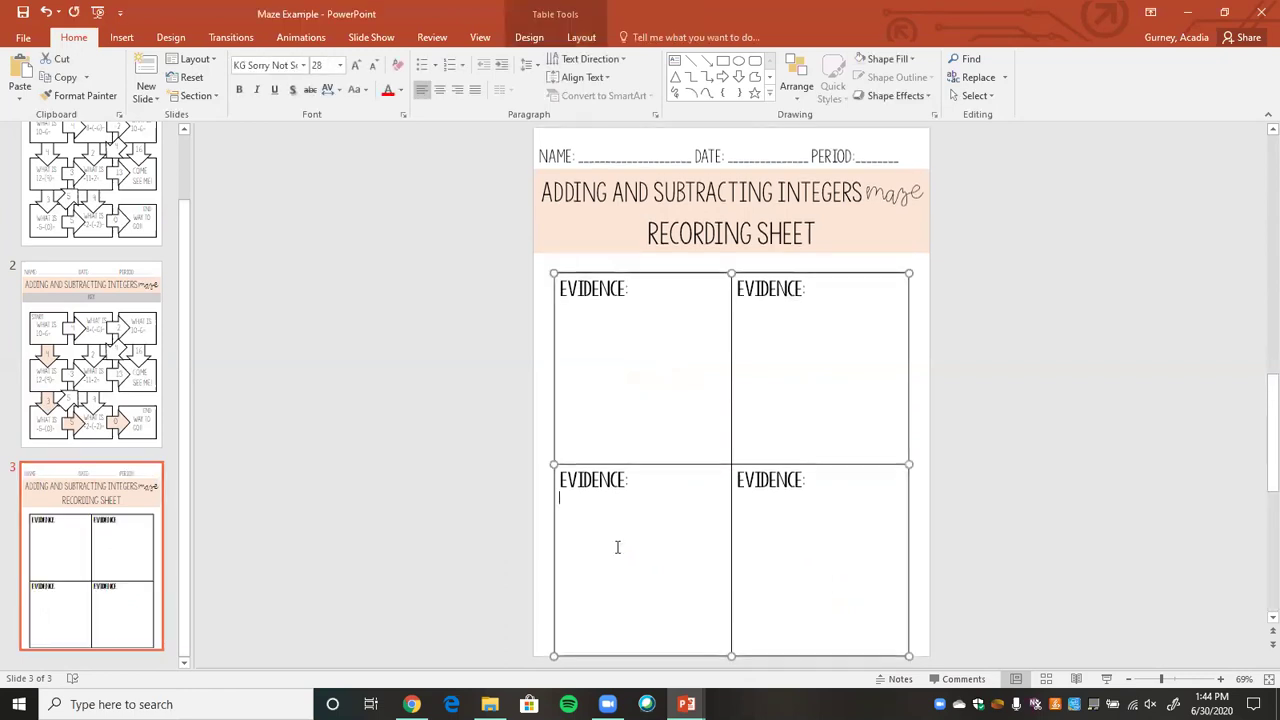
{"action": "left_click", "coordinate": [876, 572]}
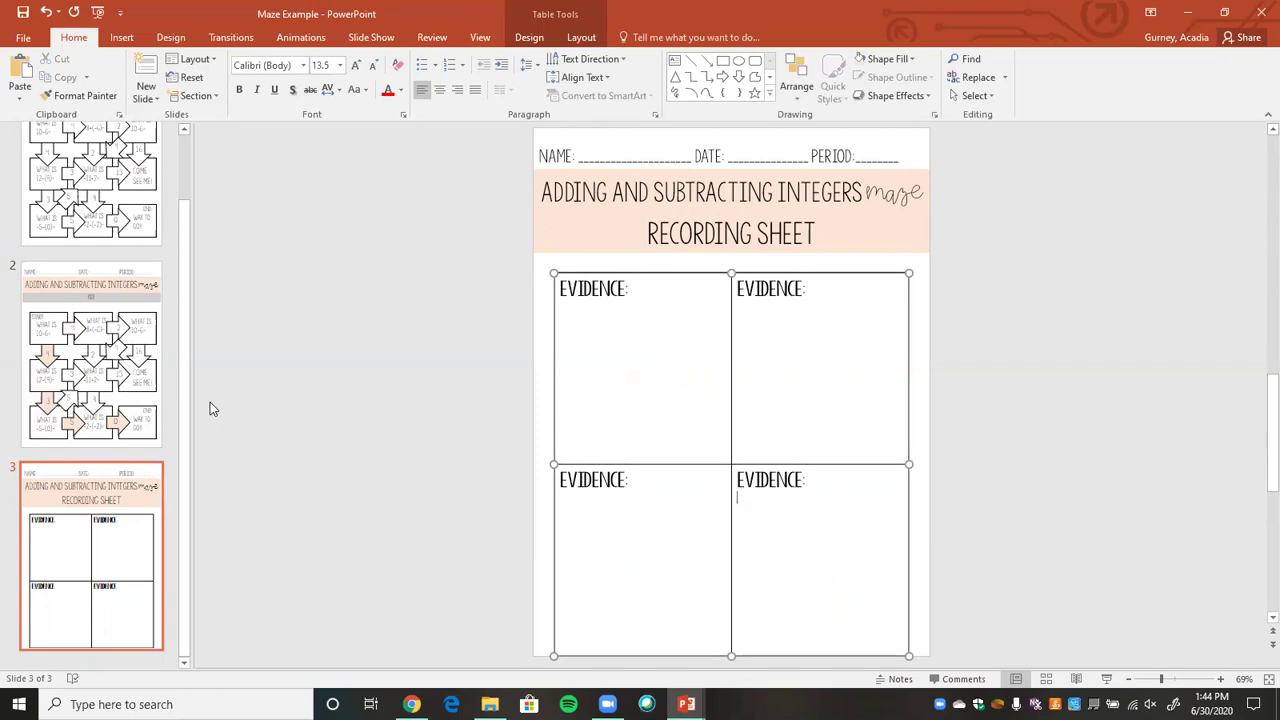
- Compare the answer key's WHAT IS -2-(-2)= box with the Recording Sheet, ending on slide 3
{"action": "left_click", "coordinate": [109, 397]}
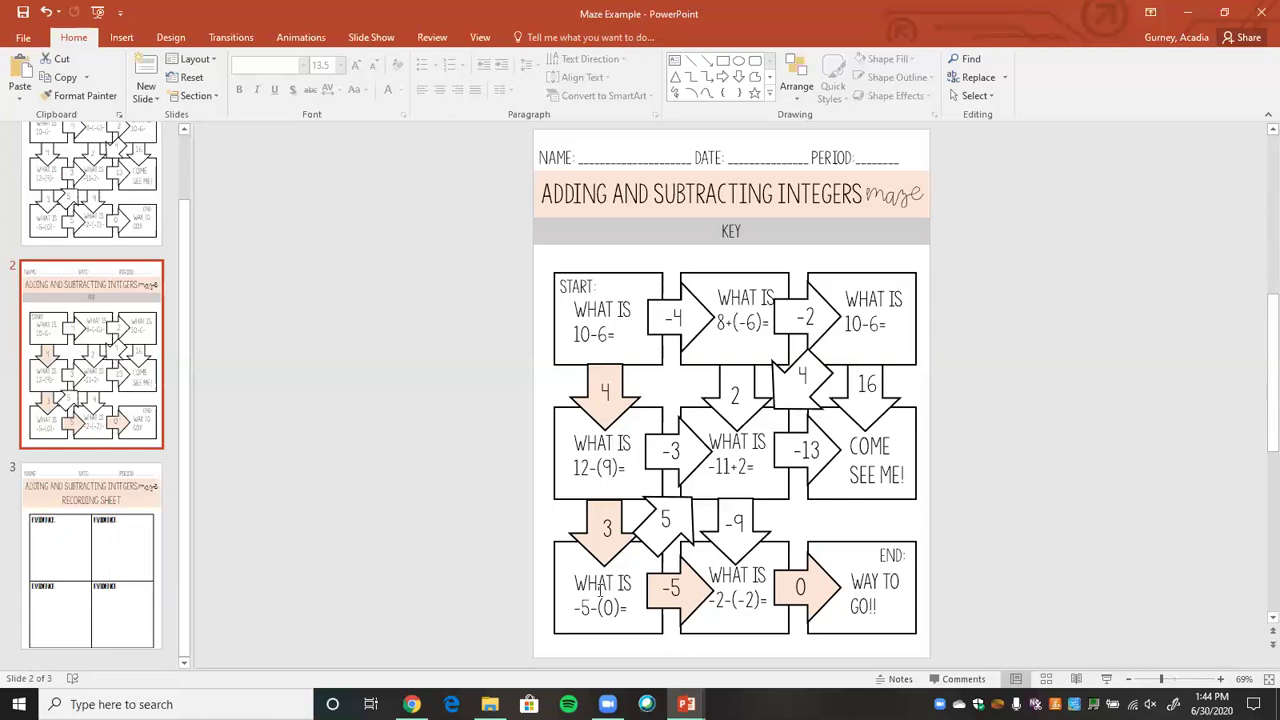
{"action": "left_click", "coordinate": [144, 558]}
{"action": "left_click", "coordinate": [144, 383]}
{"action": "left_click", "coordinate": [733, 628]}
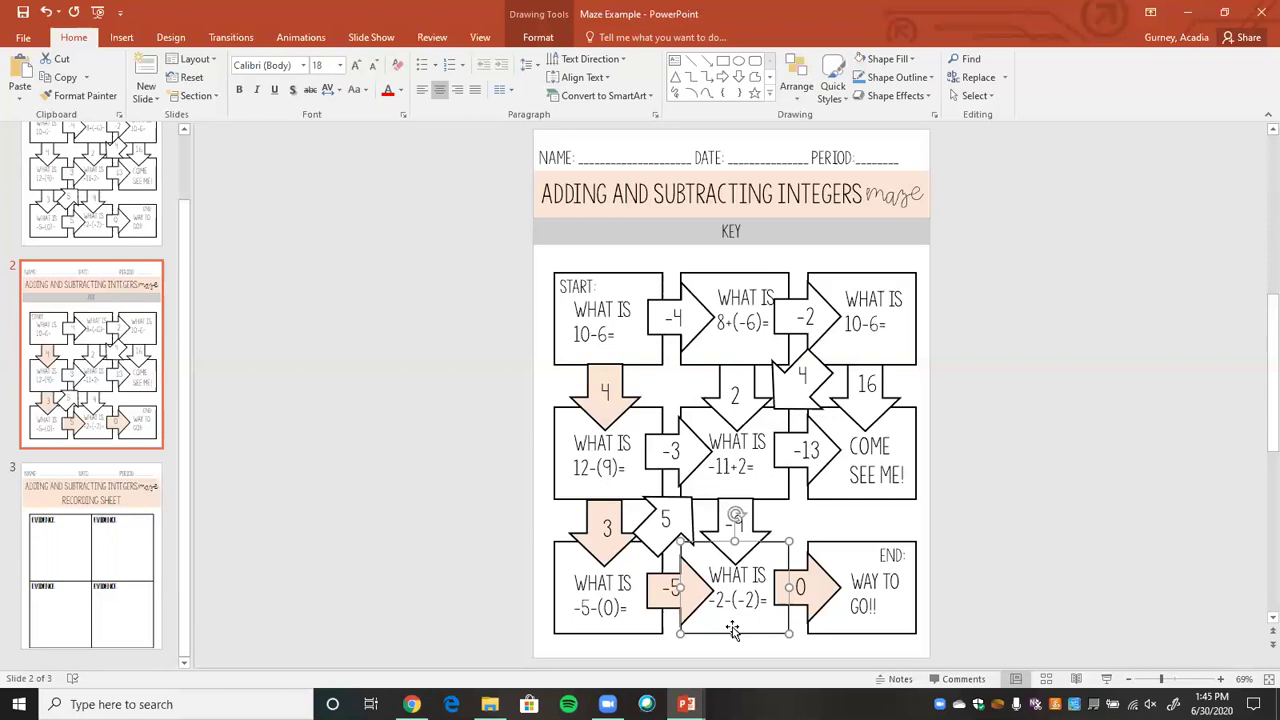
{"action": "left_click", "coordinate": [138, 557]}
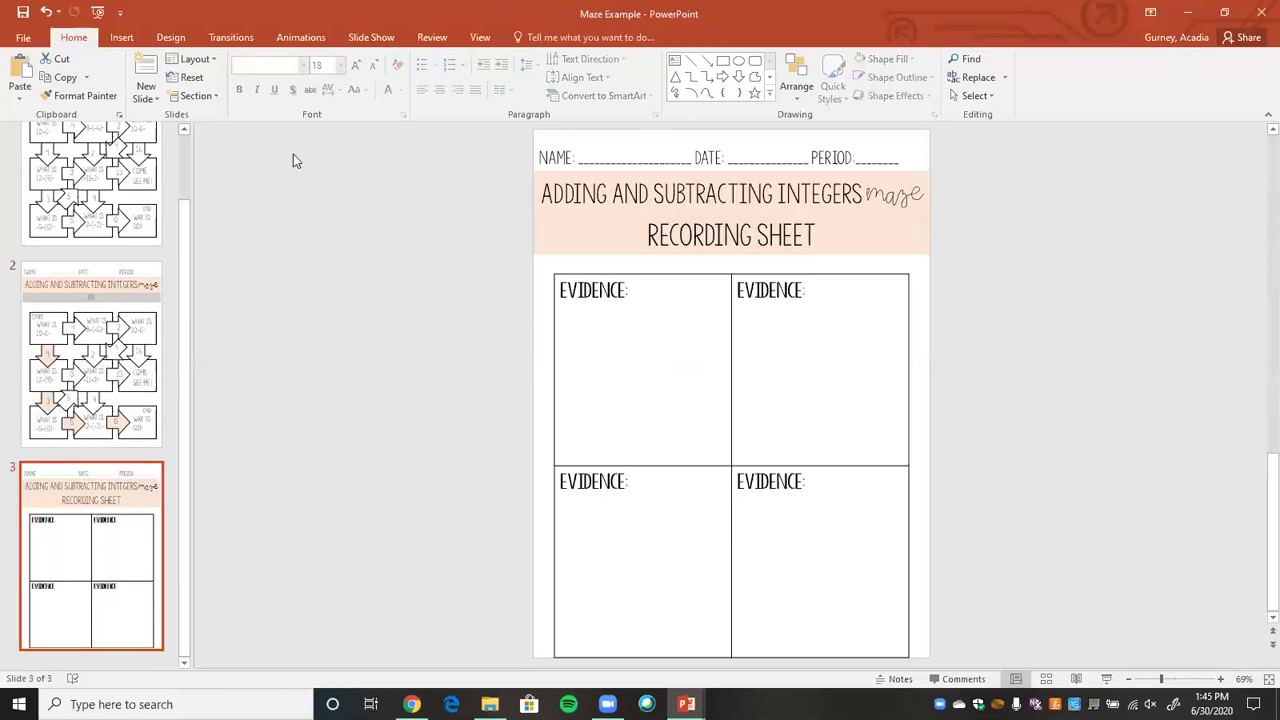
{"action": "left_click", "coordinate": [121, 37]}
{"action": "left_click", "coordinate": [66, 92]}
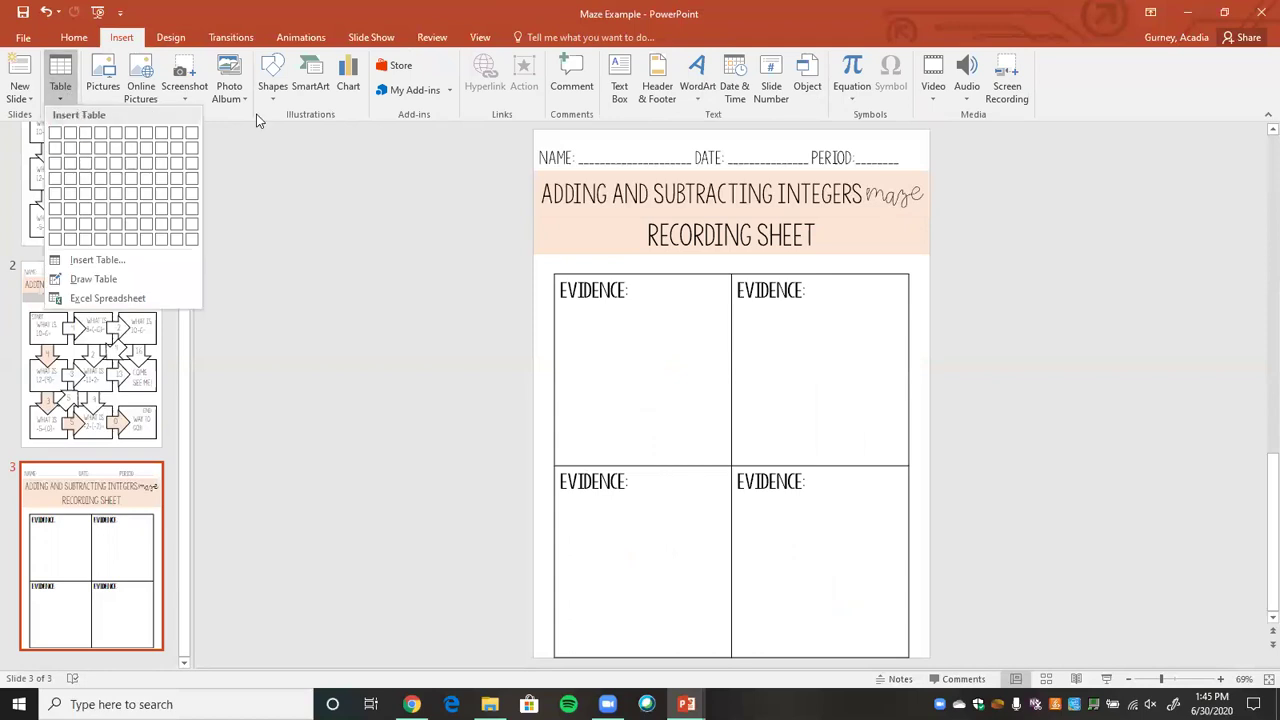
{"action": "left_click", "coordinate": [71, 148]}
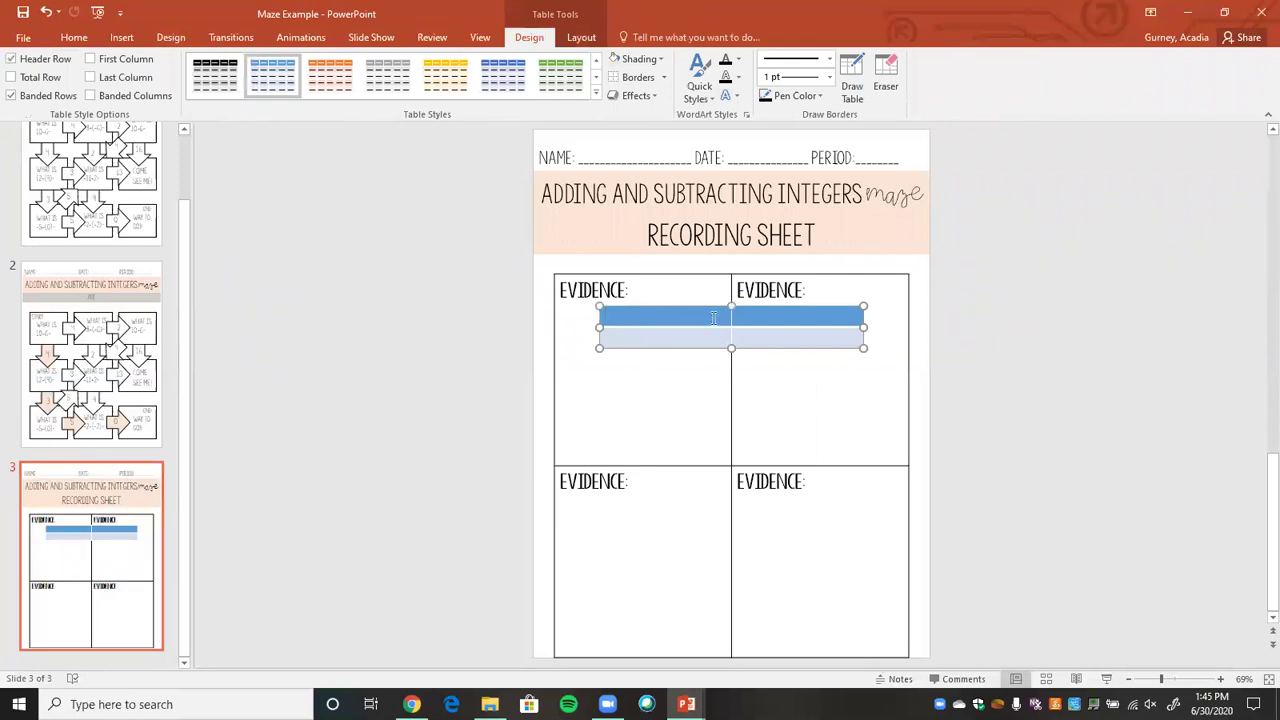
{"action": "left_click_drag", "start_coordinate": [645, 322], "coordinate": [787, 340]}
{"action": "left_click", "coordinate": [596, 93]}
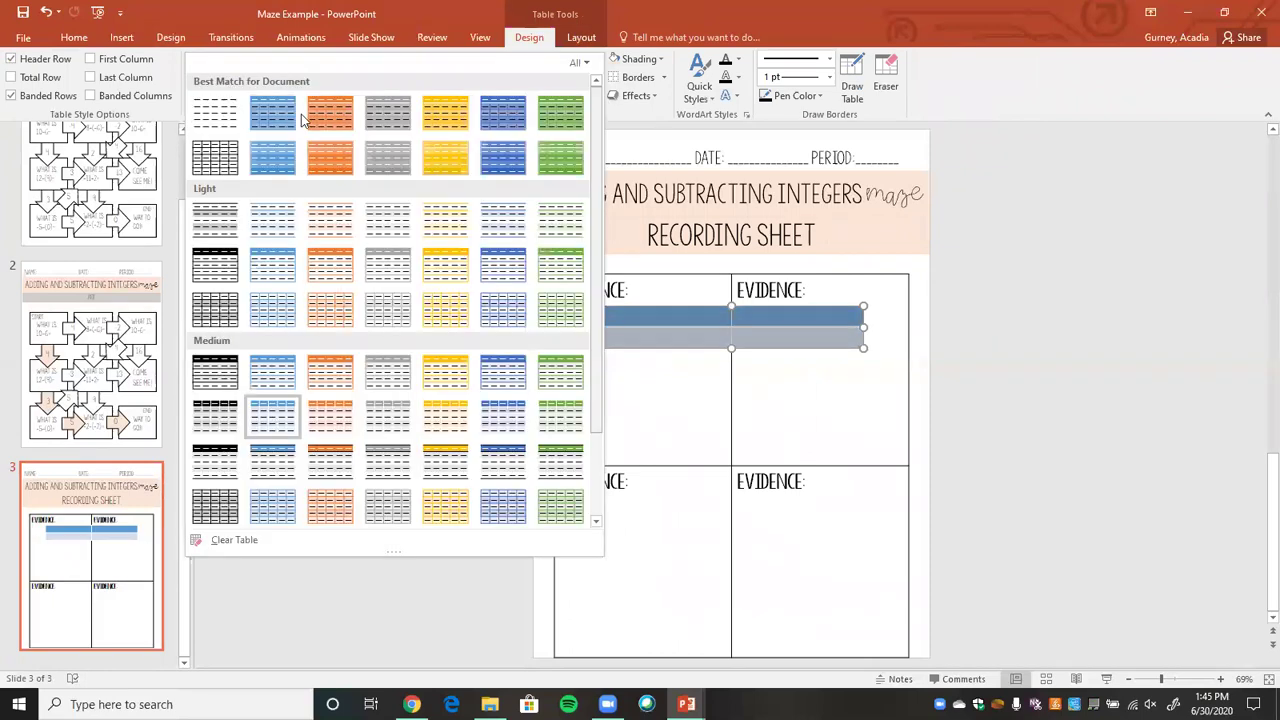
{"action": "left_click", "coordinate": [218, 110]}
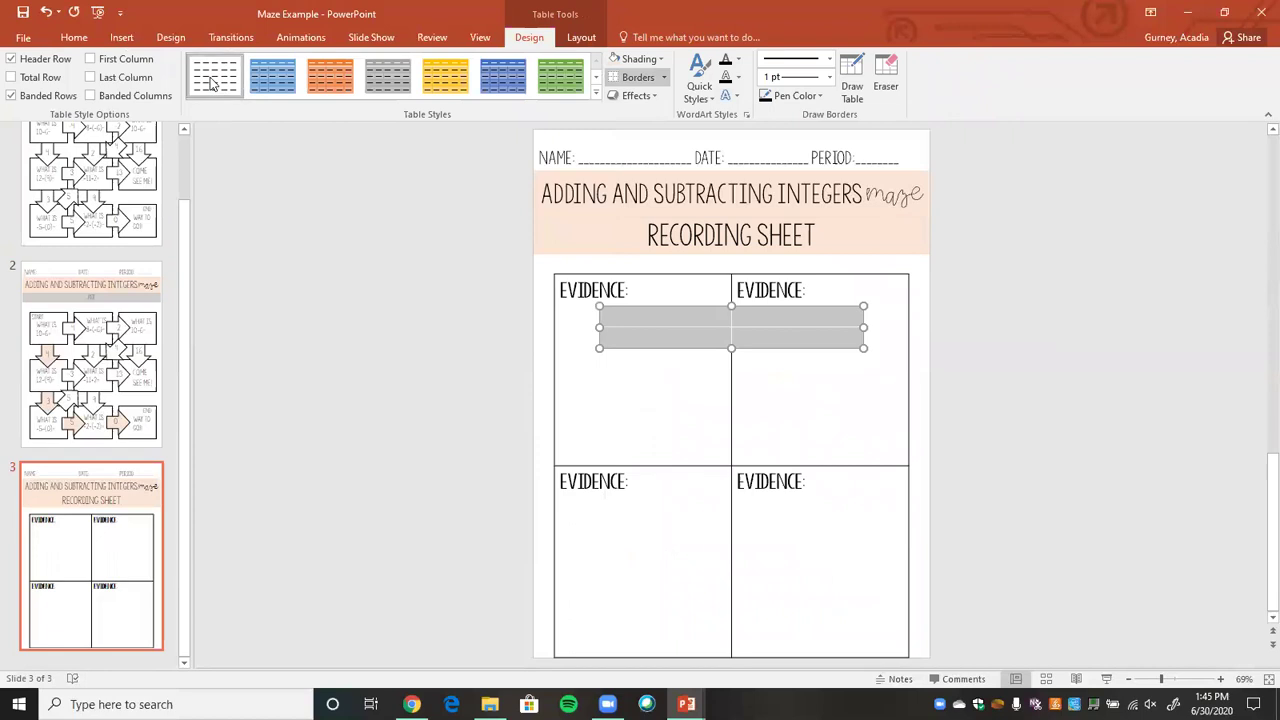
{"action": "left_click", "coordinate": [662, 77]}
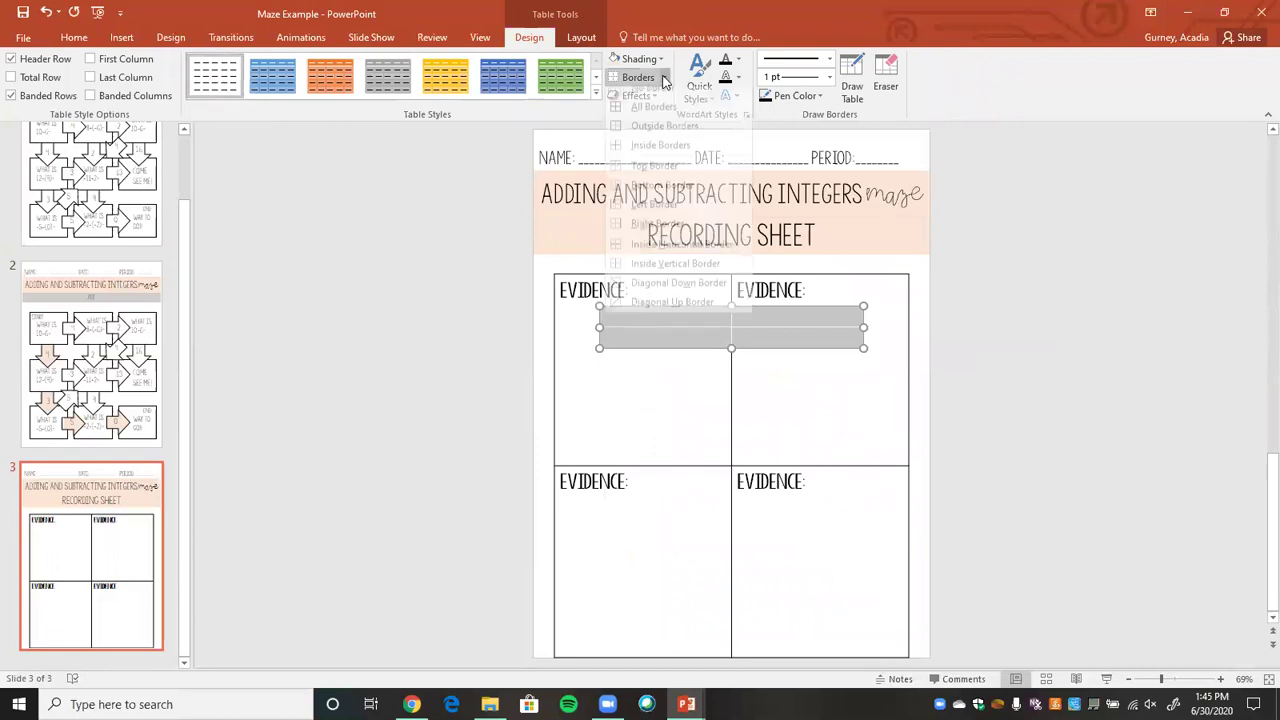
{"action": "left_click", "coordinate": [663, 118]}
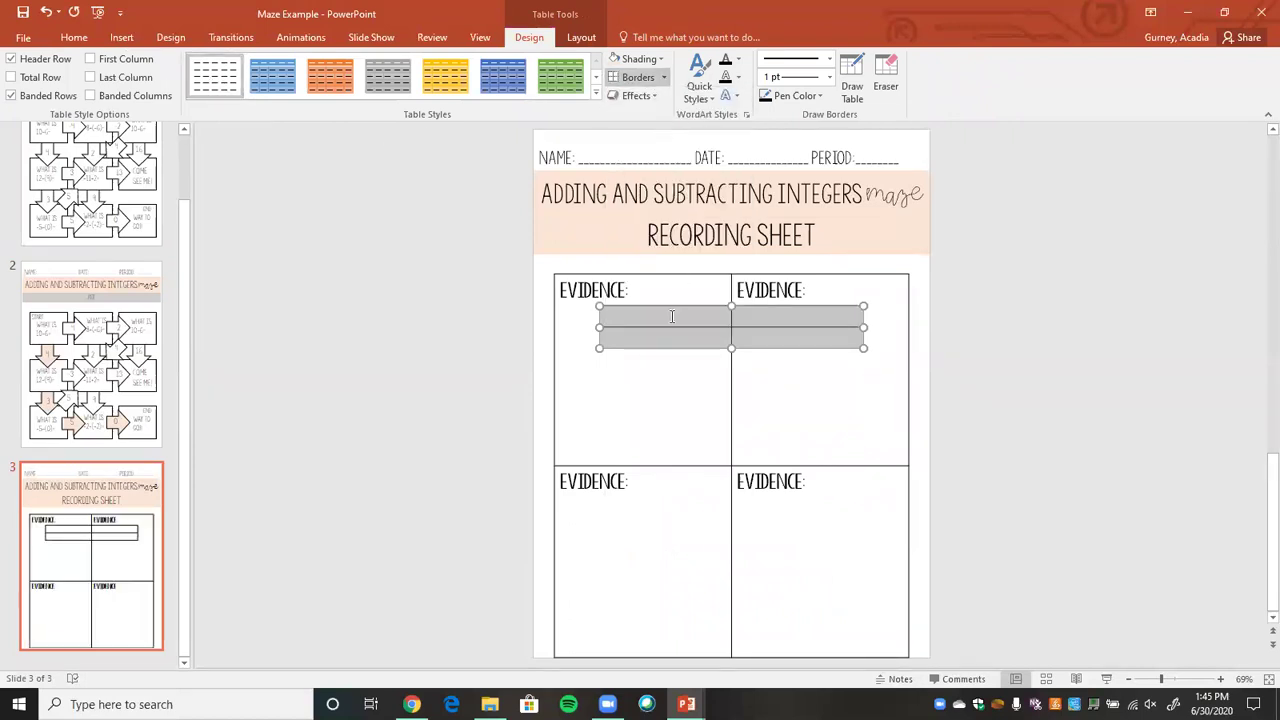
{"action": "left_click", "coordinate": [670, 316]}
{"action": "type", "text": "Proof"}
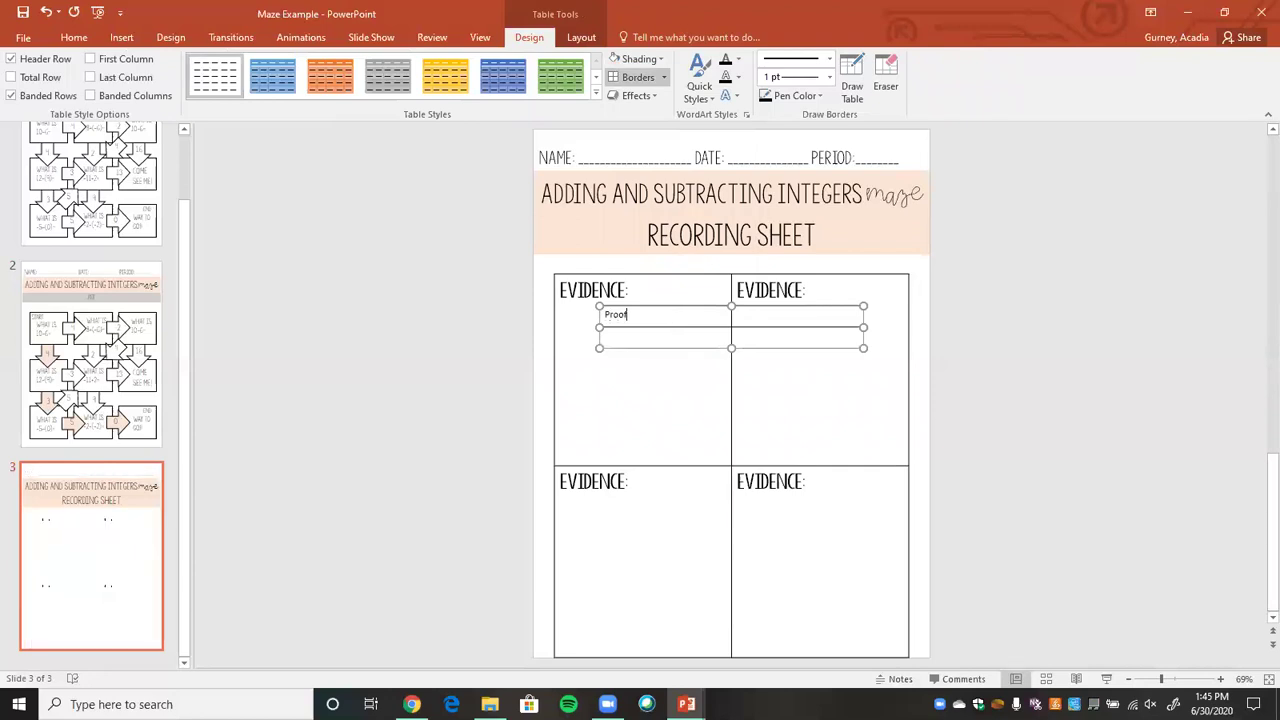
{"action": "left_click", "coordinate": [691, 314]}
{"action": "key", "text": "Delete"}
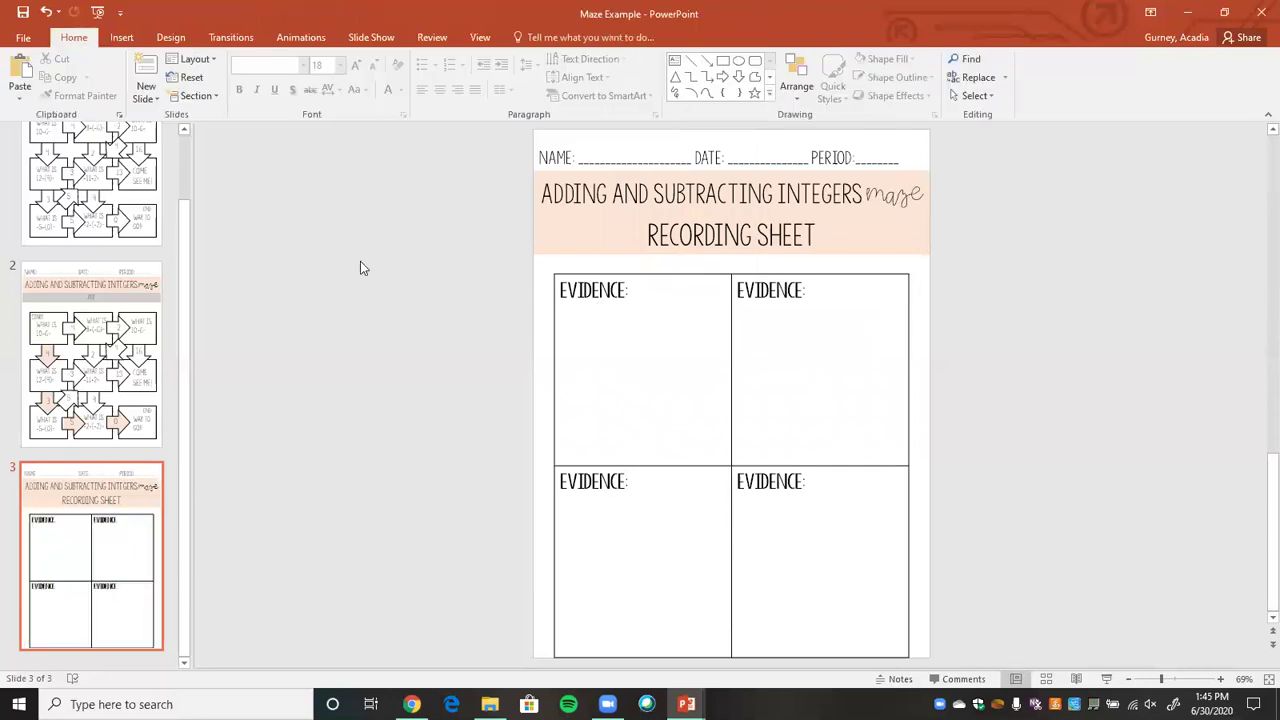
{"action": "left_click", "coordinate": [150, 230]}
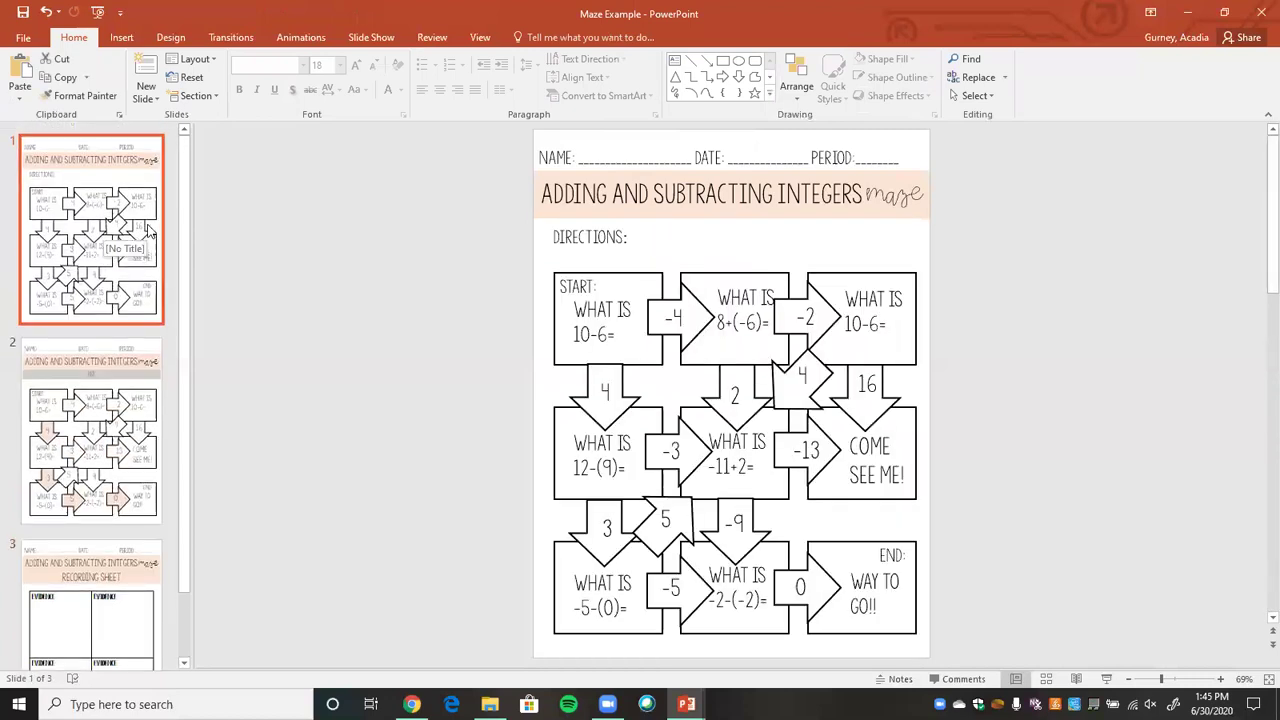
- Step through the slides, view the answer key, and return to the student maze slide
{"action": "key", "text": "Down"}
{"action": "key", "text": "Down"}
{"action": "key", "text": "Up"}
{"action": "key", "text": "Up"}
{"action": "left_click", "coordinate": [117, 420]}
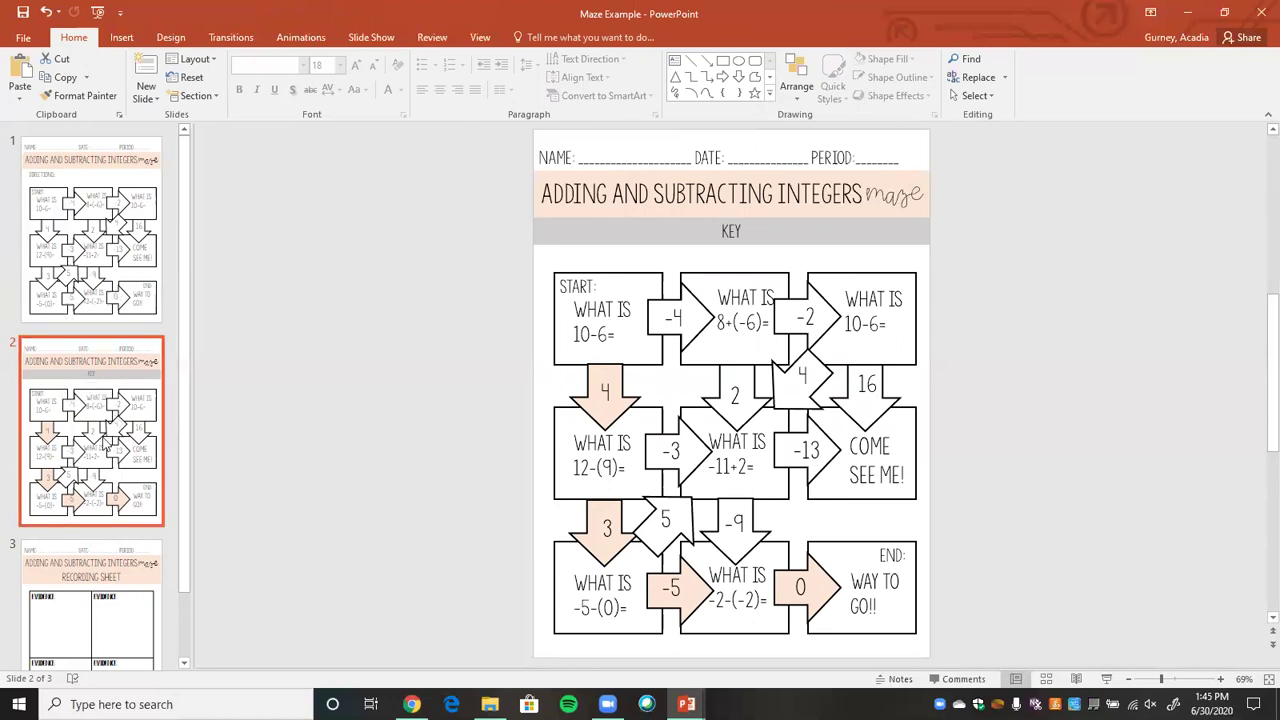
{"action": "left_click", "coordinate": [84, 296]}
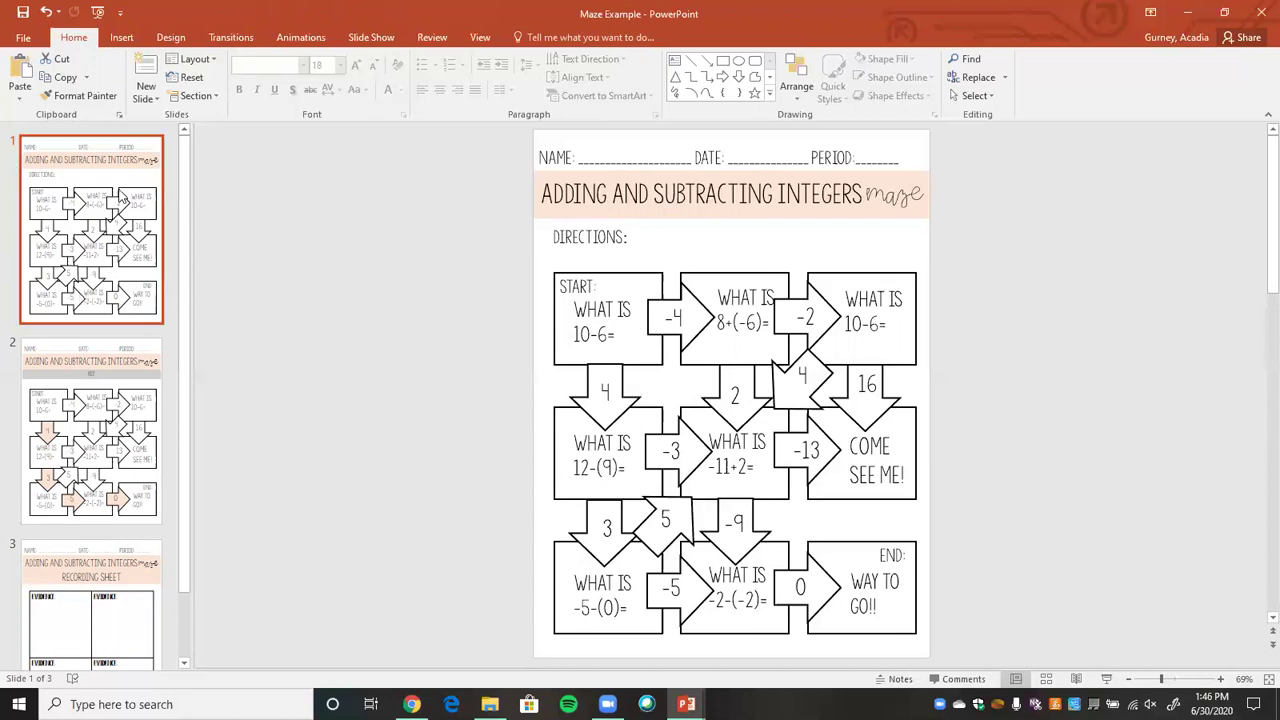
- Export all slides as PNG images into the YouTube > Video 5 folder
{"action": "left_click", "coordinate": [28, 38]}
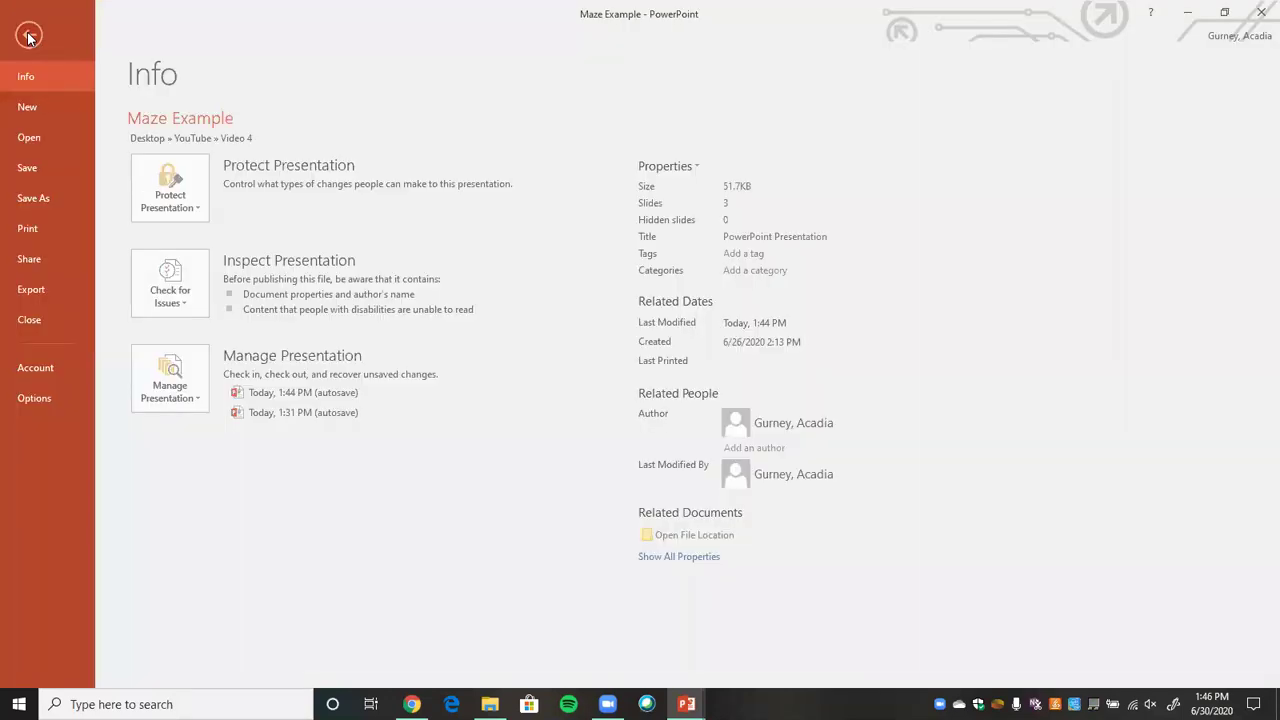
{"action": "left_click", "coordinate": [48, 287]}
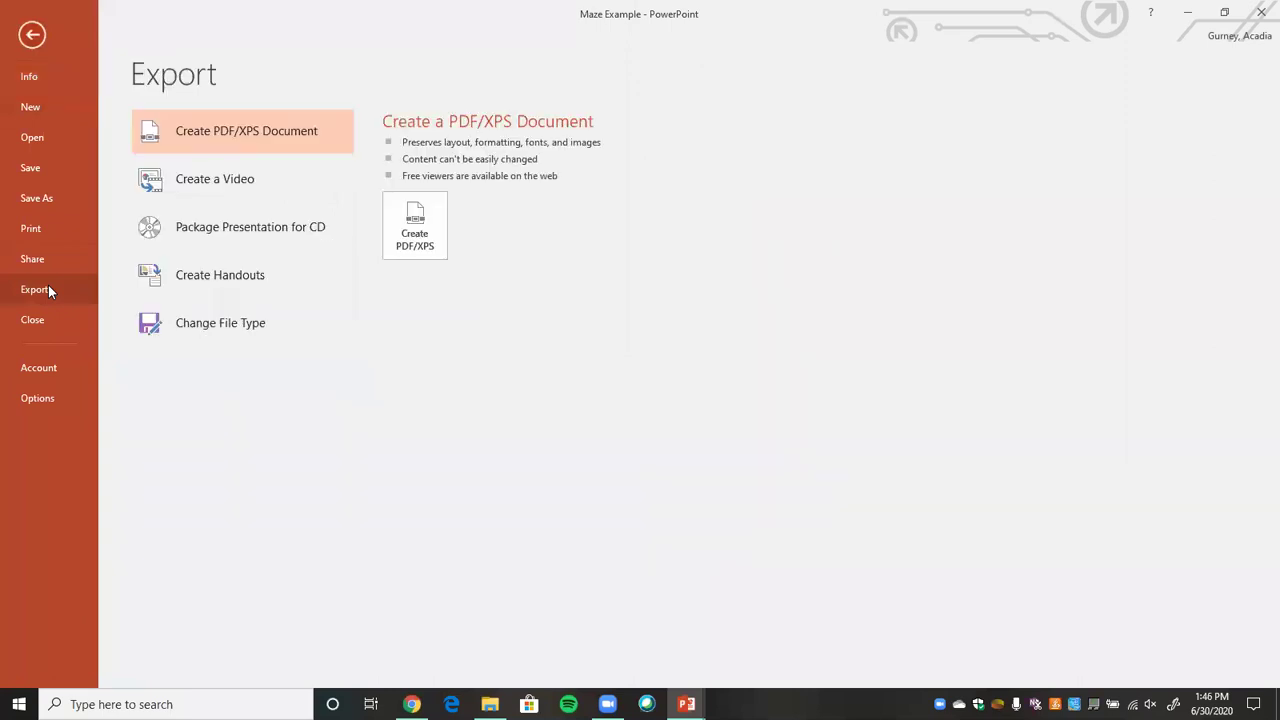
{"action": "left_click", "coordinate": [216, 329]}
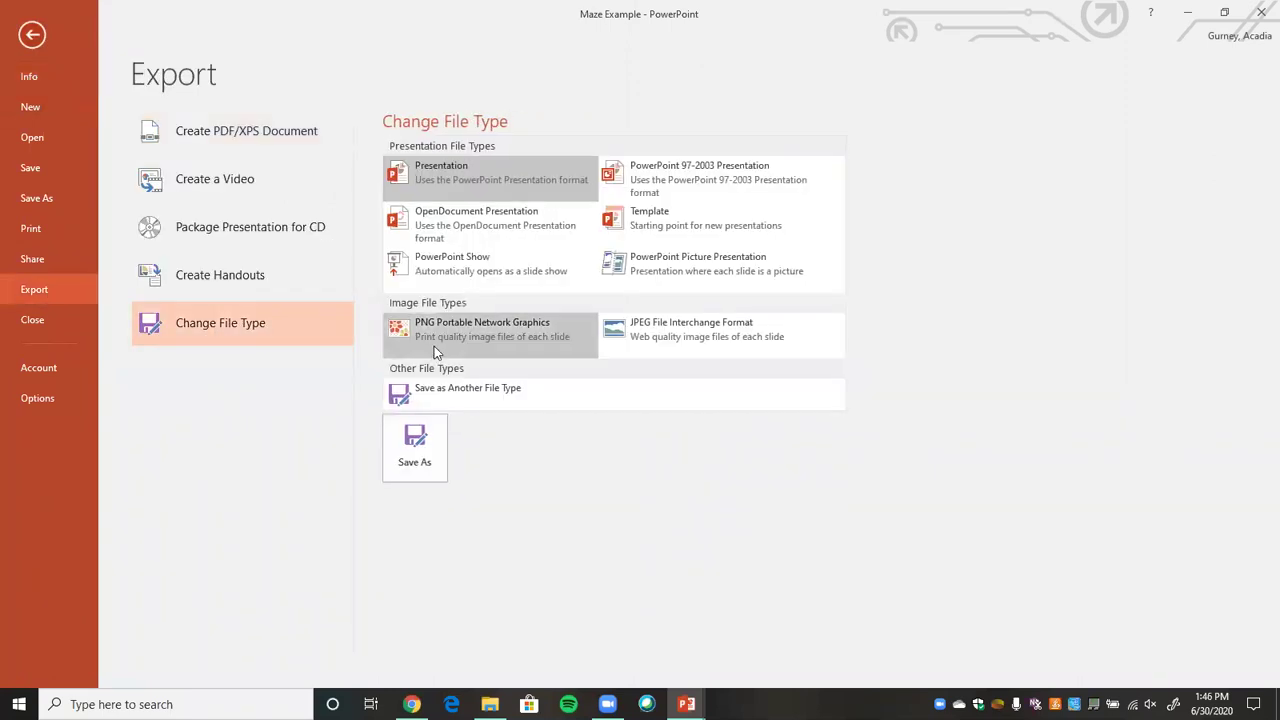
{"action": "key", "text": "Escape"}
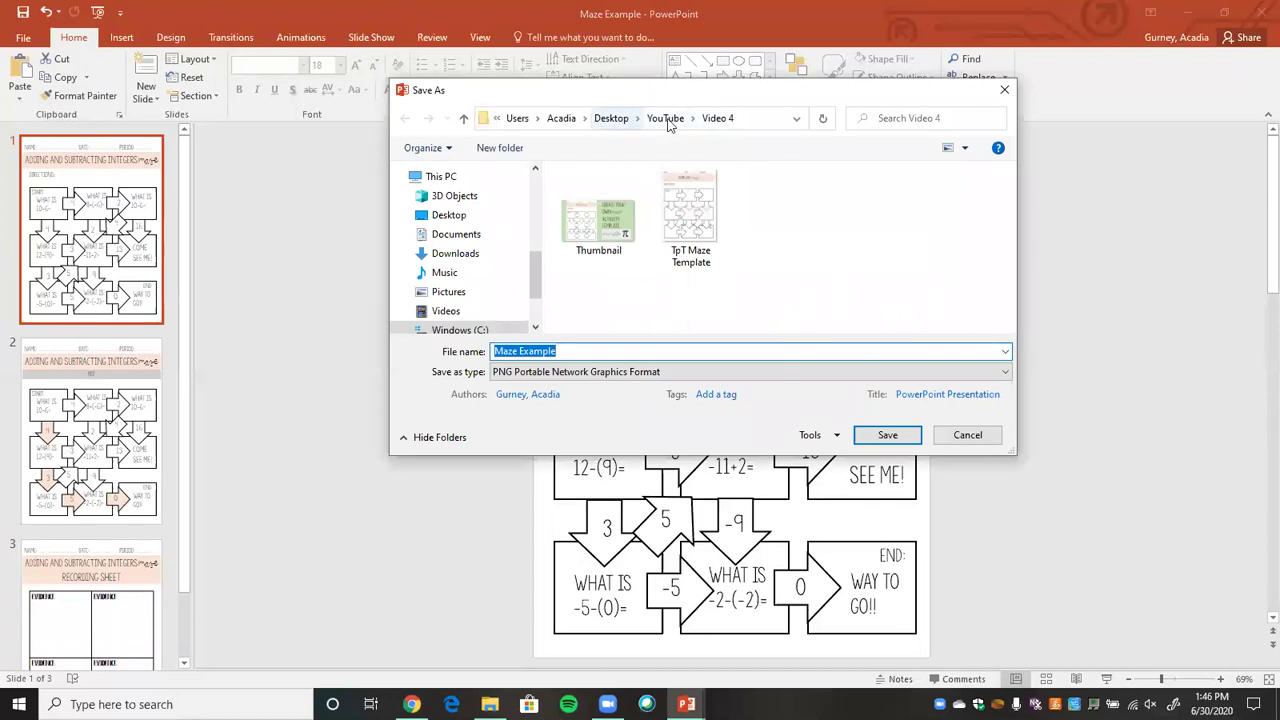
{"action": "left_click", "coordinate": [665, 118]}
{"action": "left_click", "coordinate": [629, 264]}
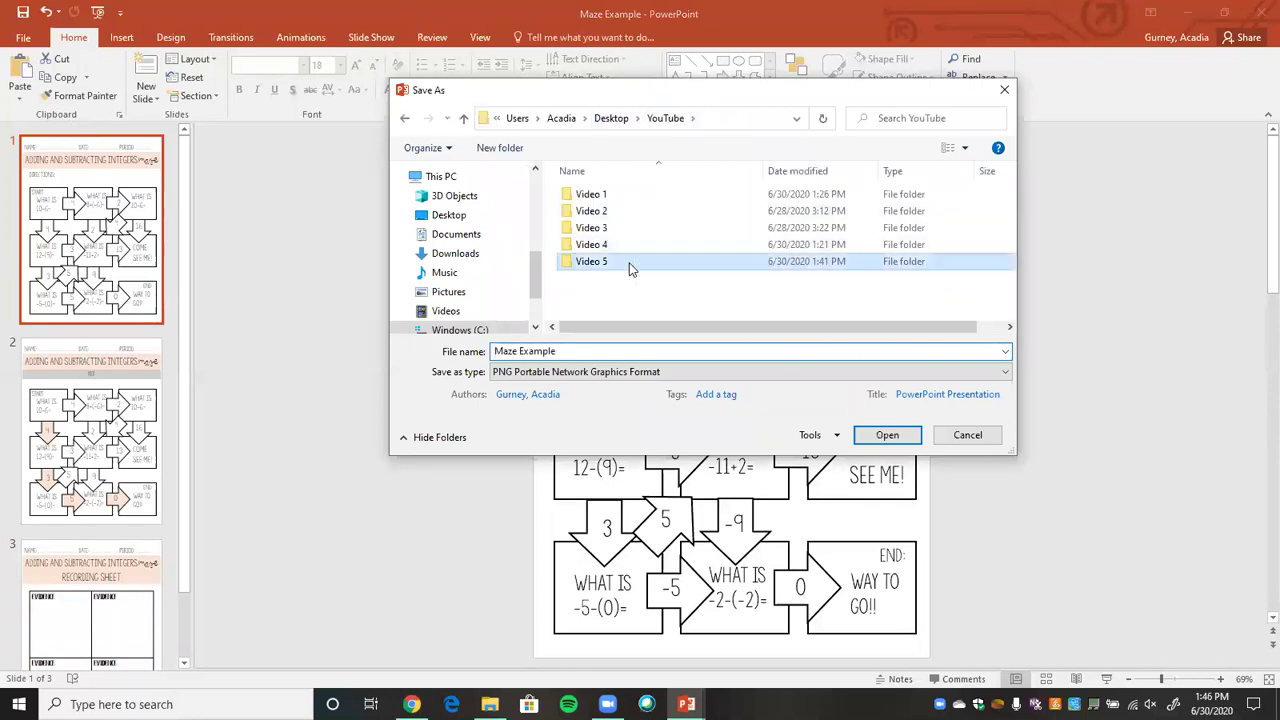
{"action": "double_click", "coordinate": [629, 264]}
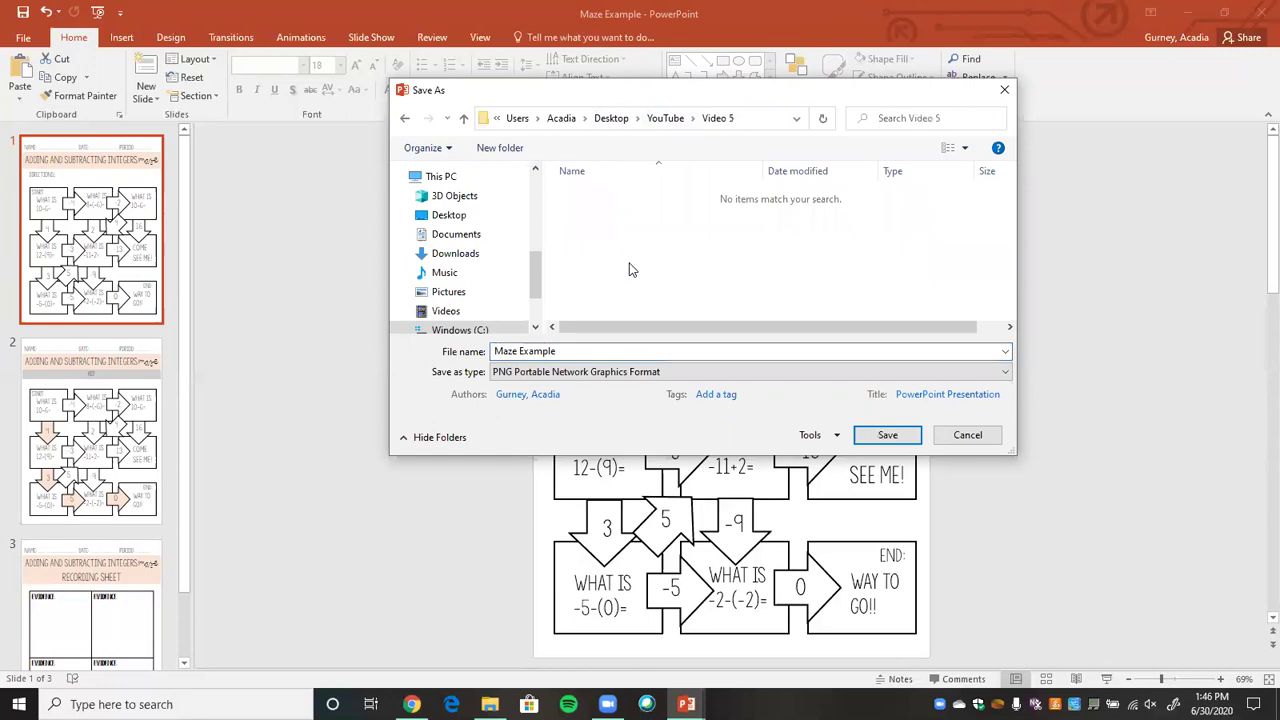
{"action": "left_click", "coordinate": [888, 435]}
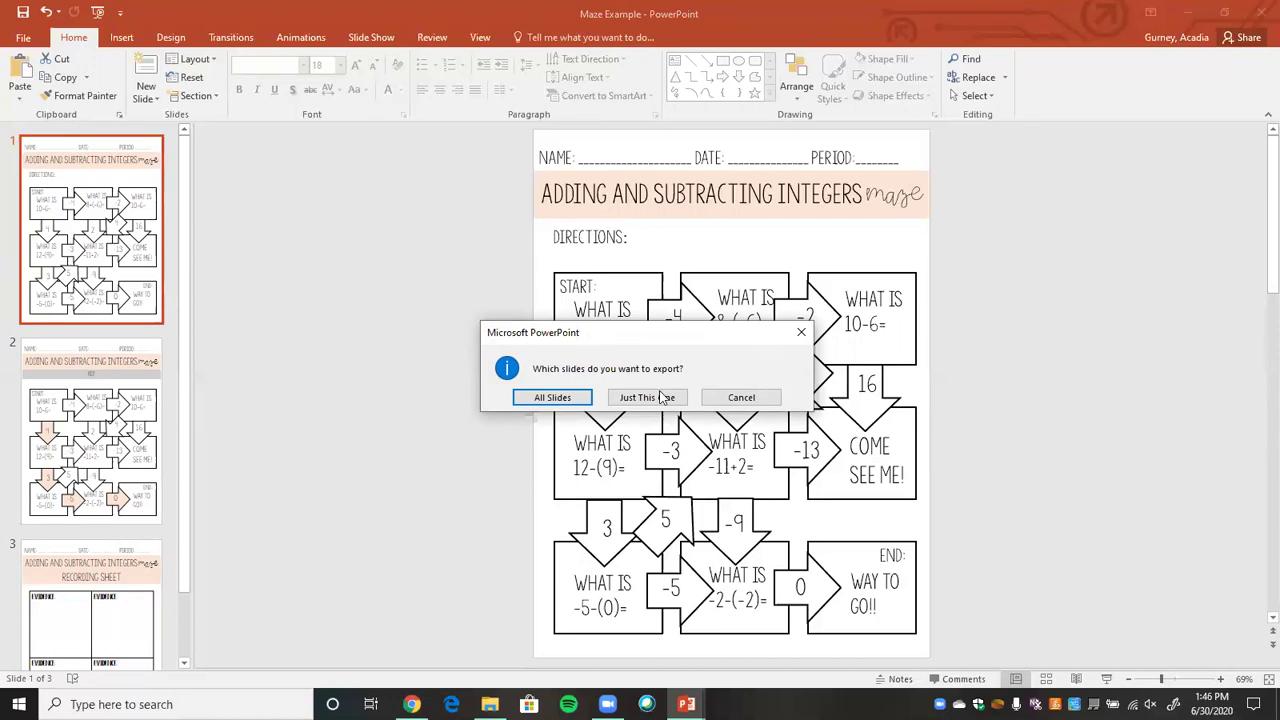
{"action": "left_click", "coordinate": [548, 397]}
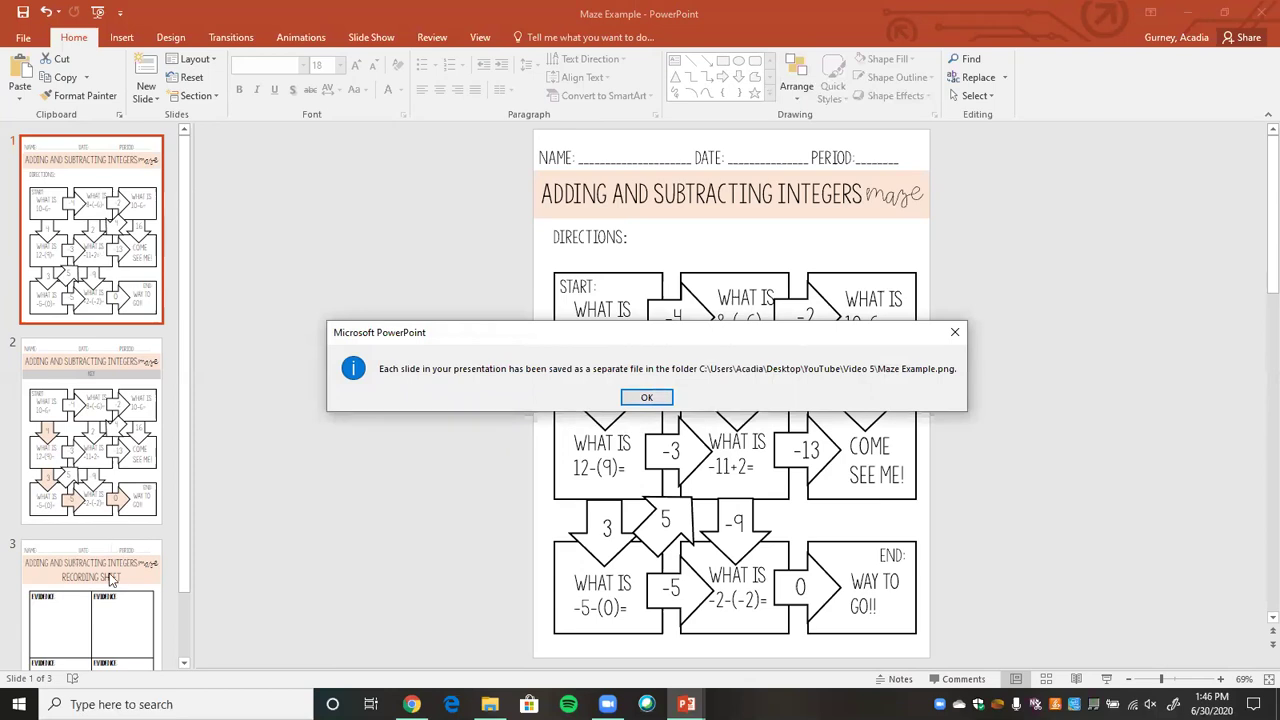
{"action": "left_click", "coordinate": [664, 396]}
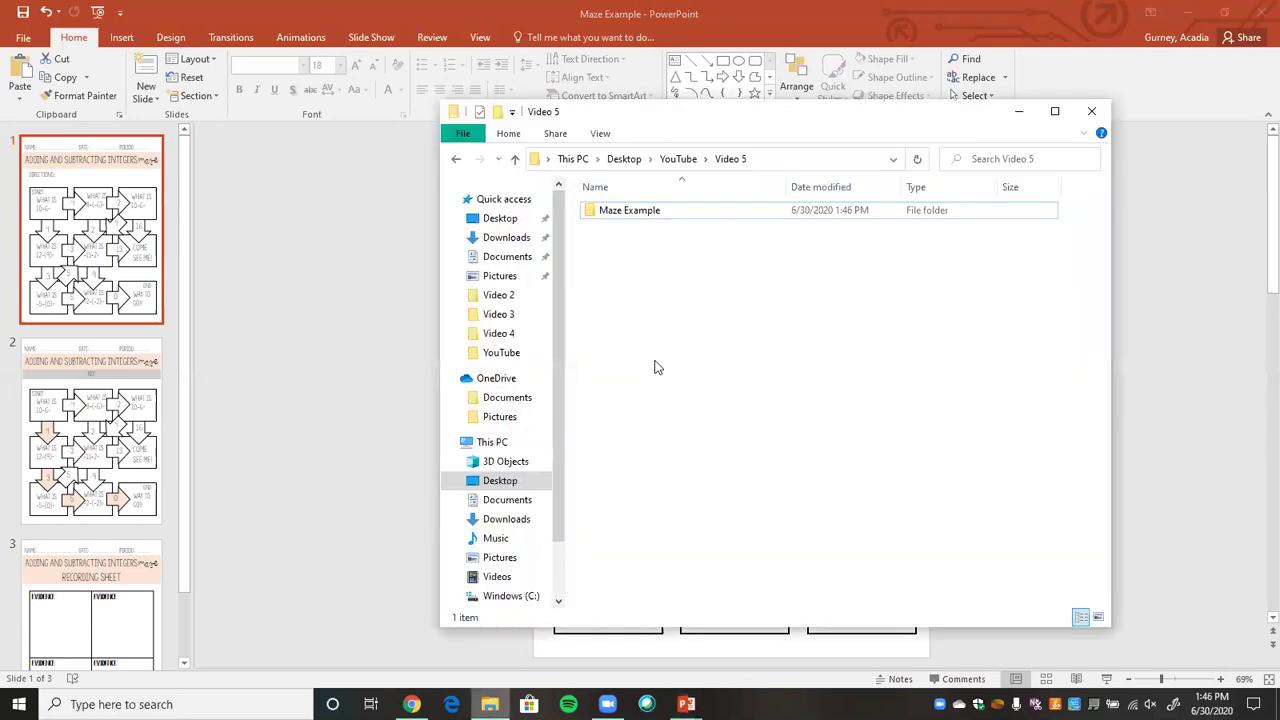
- Open the Maze Example folder of Slide1–Slide3 images, then switch to Gmail in Chrome
{"action": "left_click", "coordinate": [637, 222]}
{"action": "left_click", "coordinate": [604, 217]}
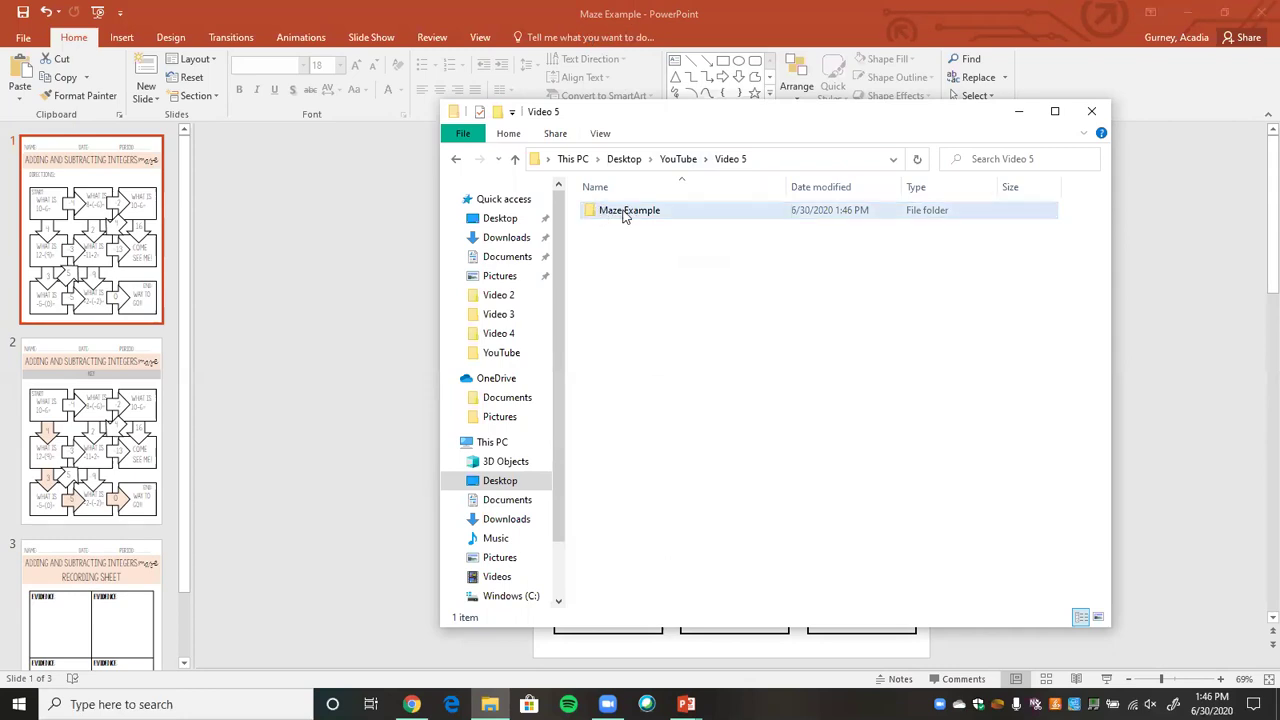
{"action": "double_click", "coordinate": [623, 215]}
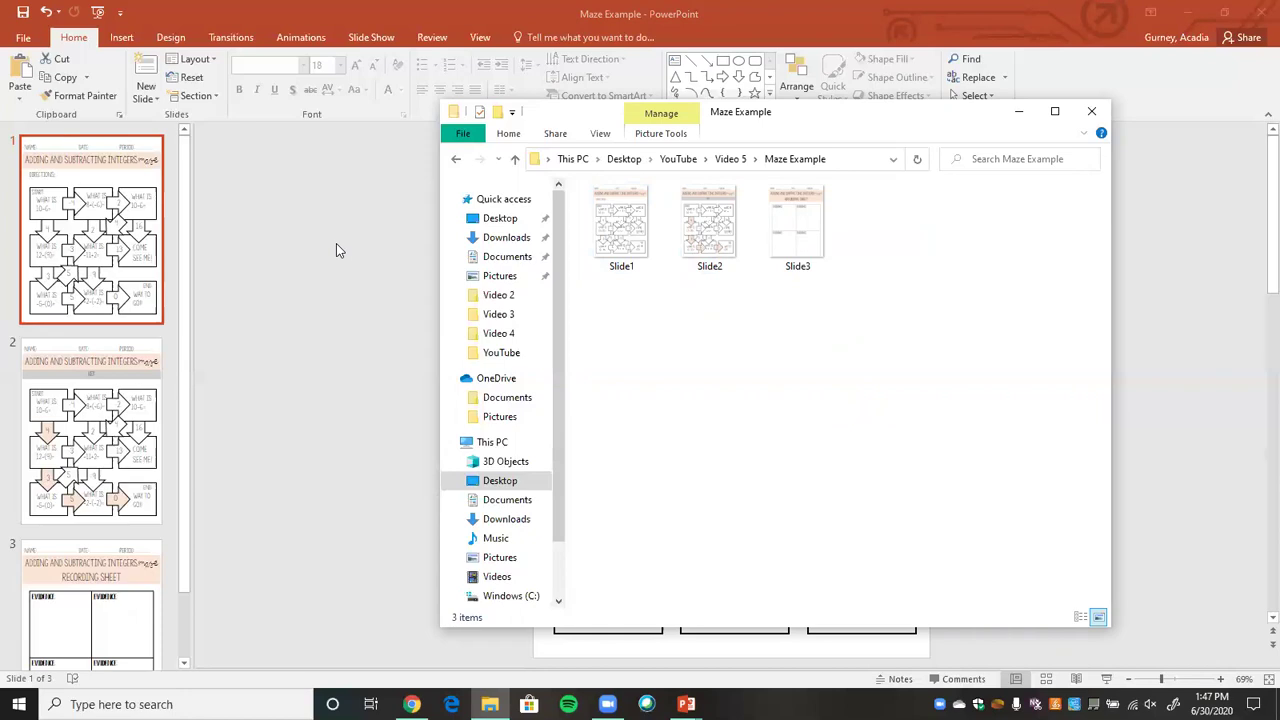
{"action": "left_click", "coordinate": [411, 704]}
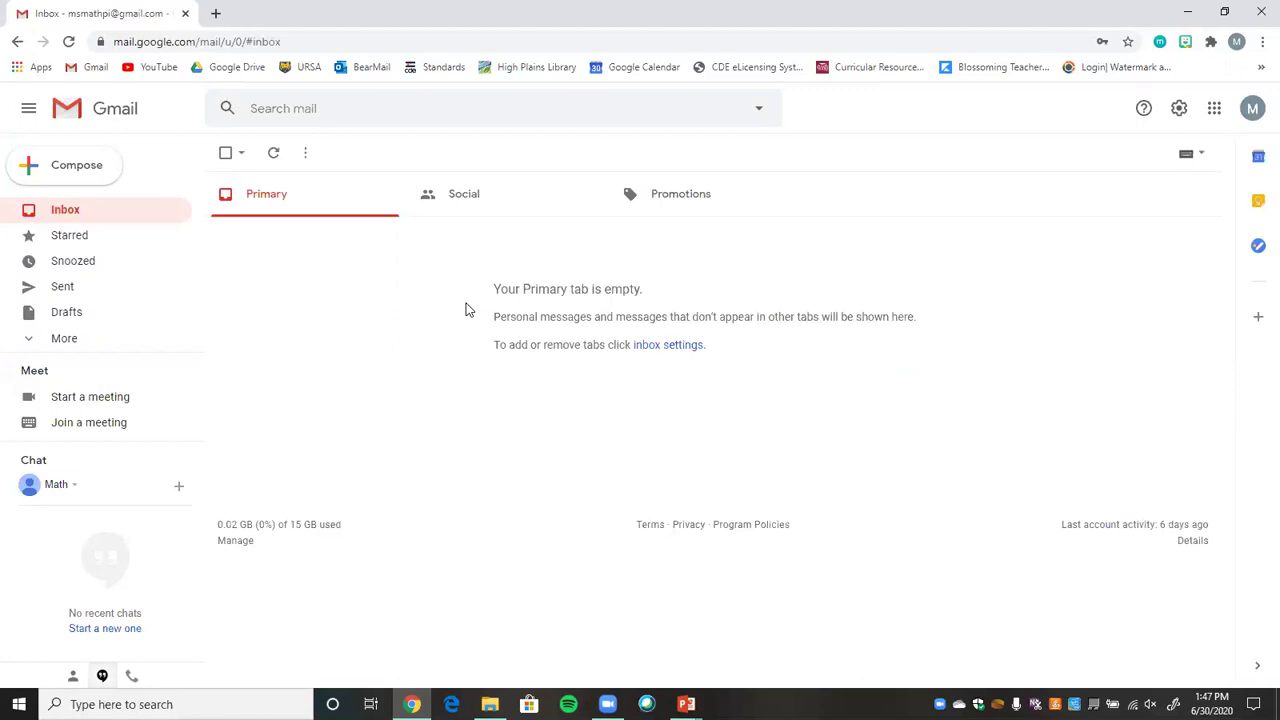
- Go to Google Drive and create a new Google Slides presentation
{"action": "left_click", "coordinate": [1208, 118]}
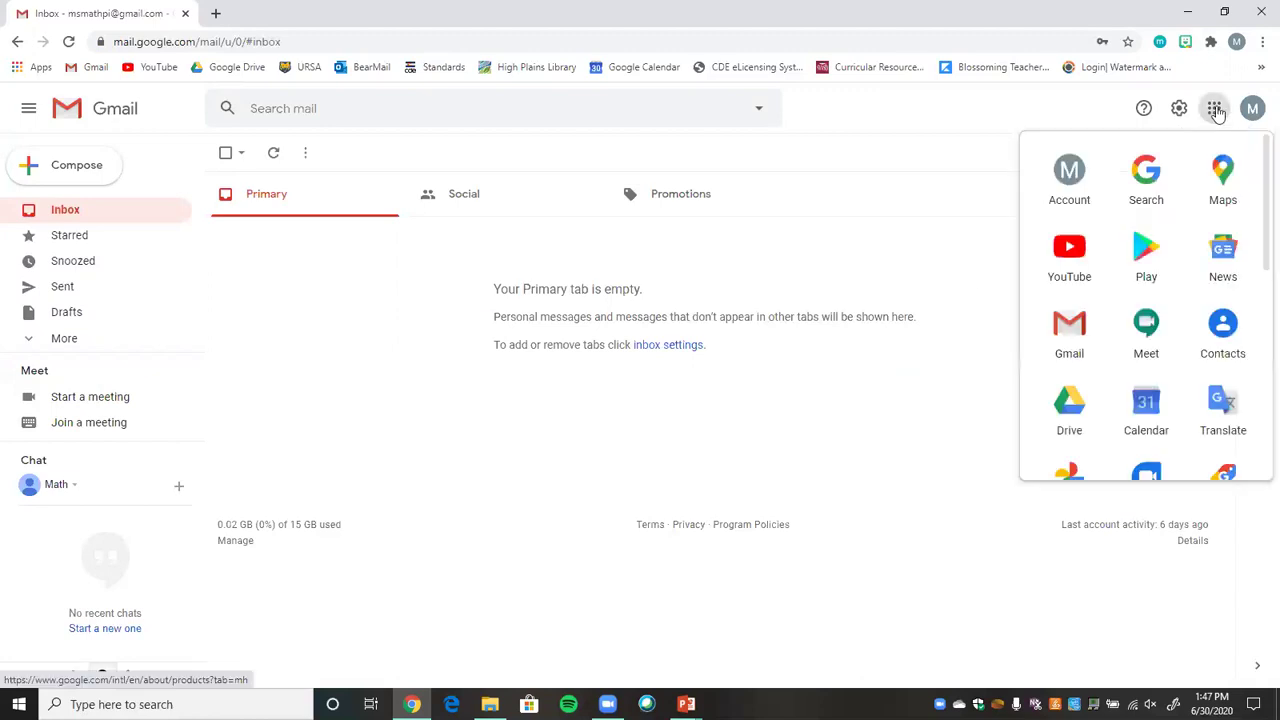
{"action": "left_click", "coordinate": [1076, 410]}
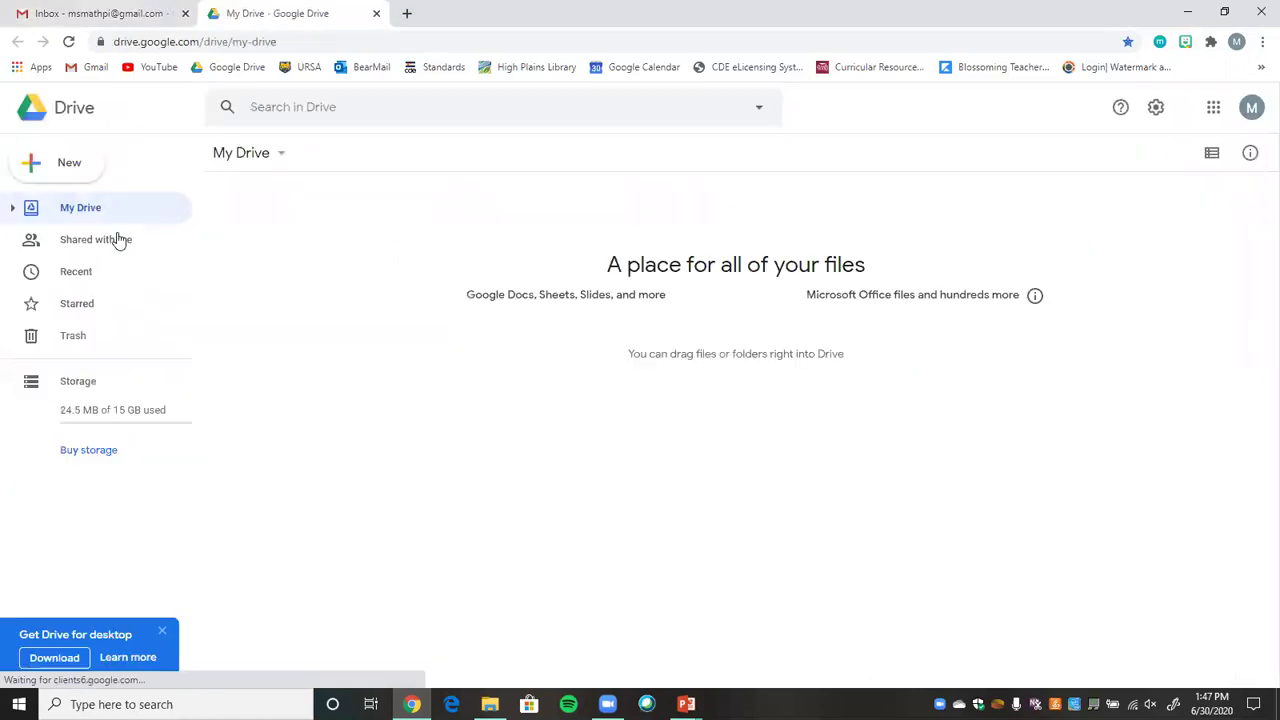
{"action": "left_click", "coordinate": [64, 177]}
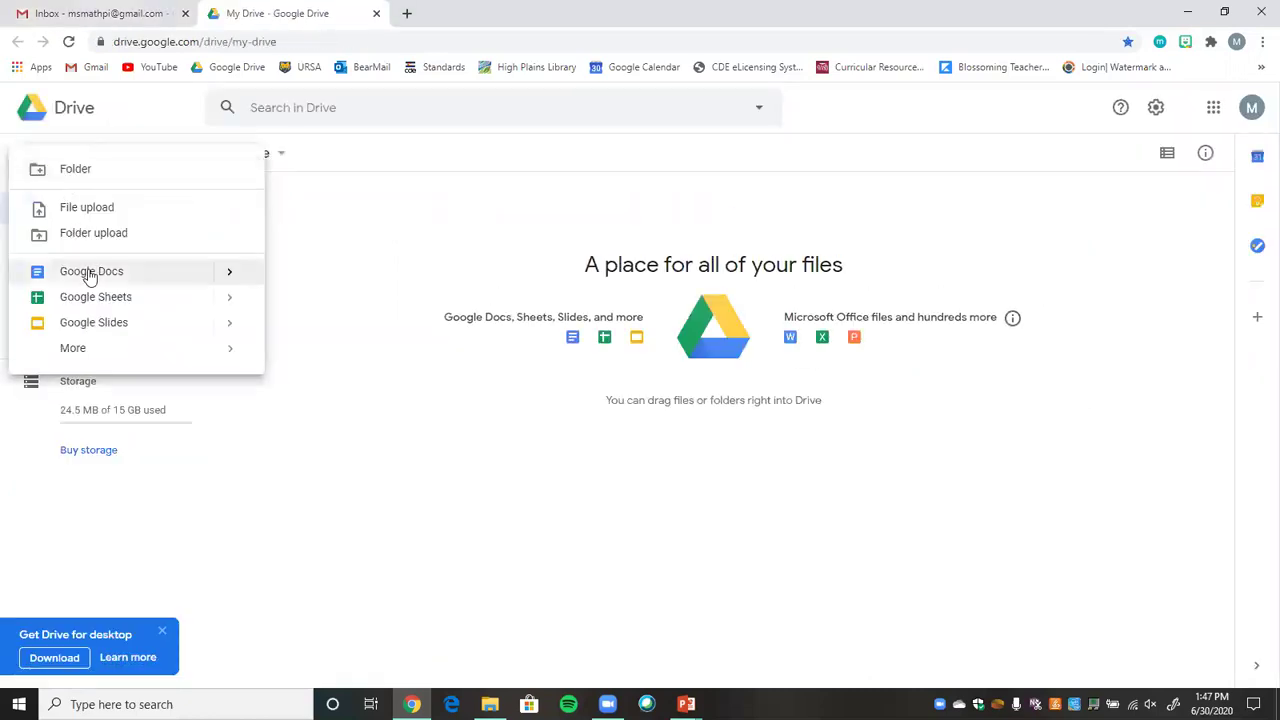
{"action": "left_click", "coordinate": [112, 330]}
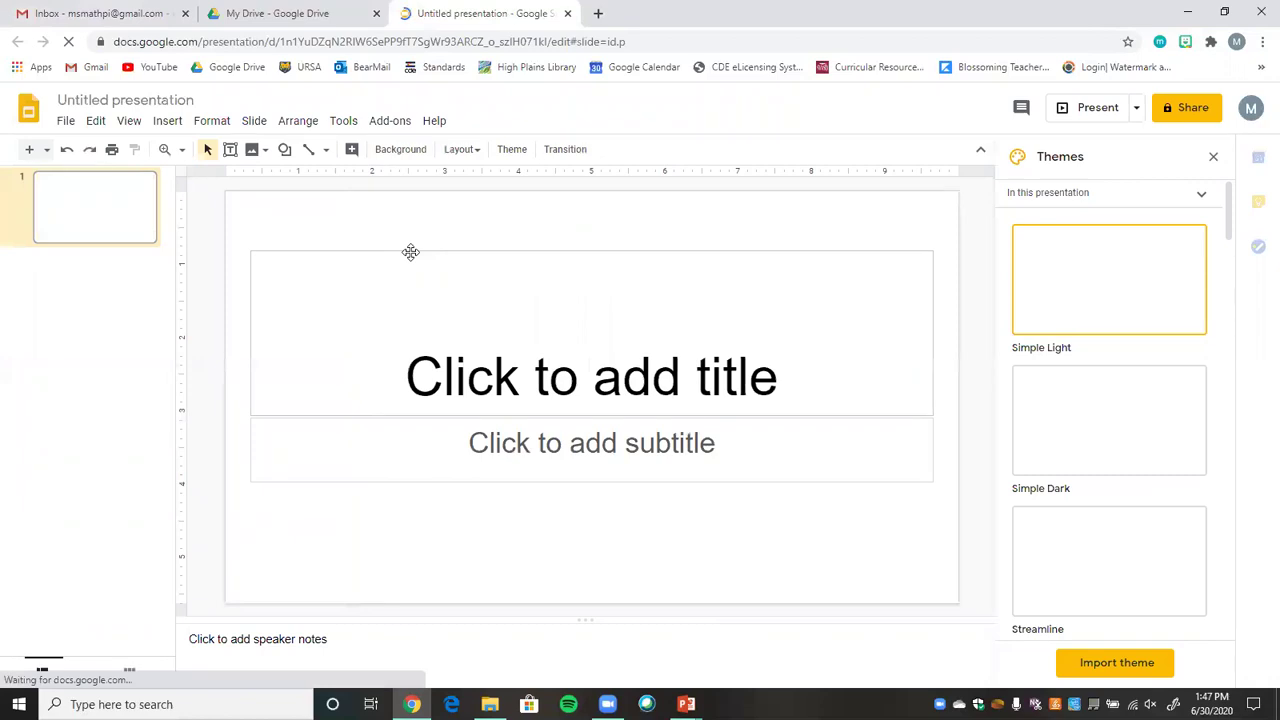
- Delete the title and subtitle placeholders and close the Themes panel
{"action": "left_click", "coordinate": [410, 252]}
{"action": "left_click", "coordinate": [444, 483], "text": "shift"}
{"action": "key", "text": "Delete"}
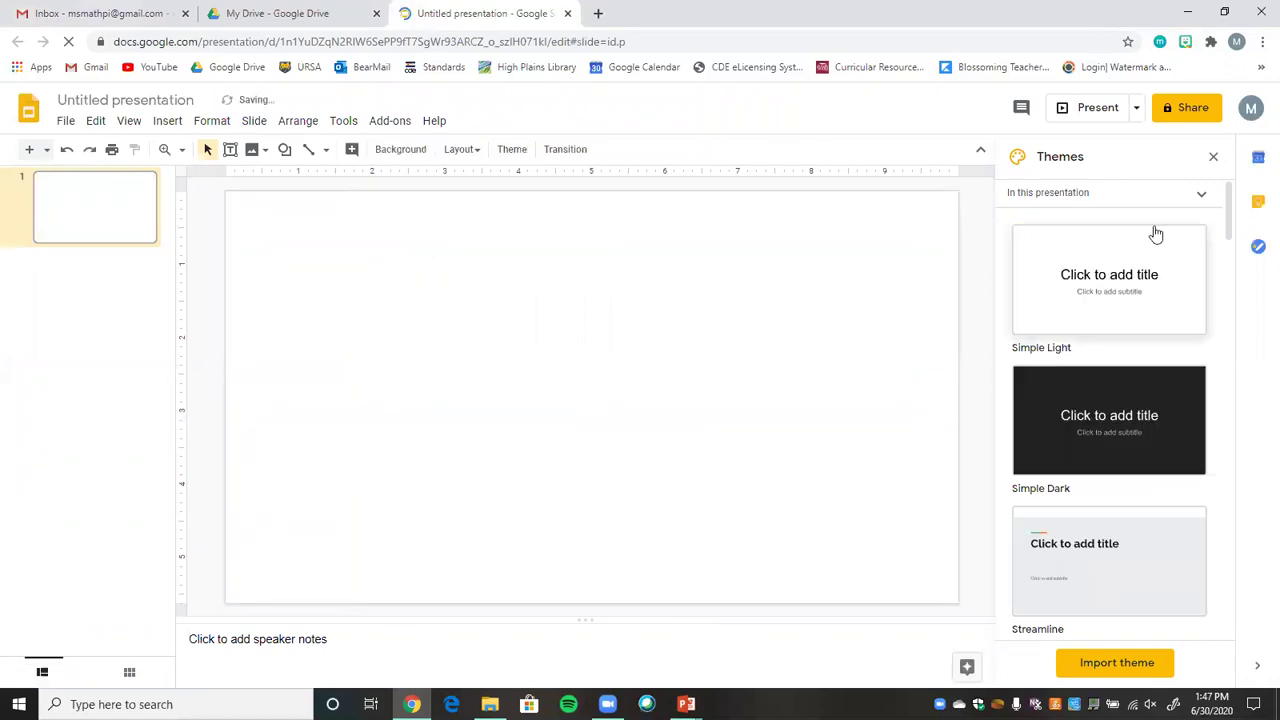
{"action": "left_click", "coordinate": [1213, 156]}
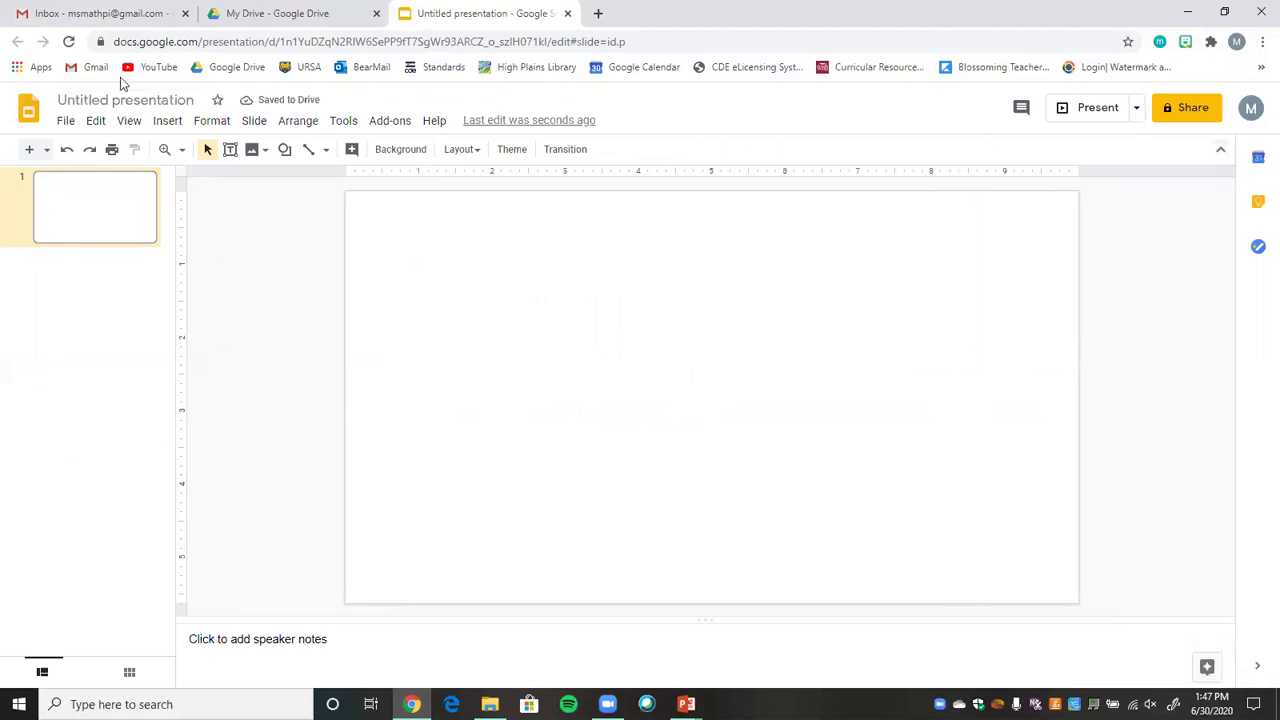
- Rename the presentation to 'Maze Activity'
{"action": "left_click", "coordinate": [122, 103]}
{"action": "type", "text": "Maz"}
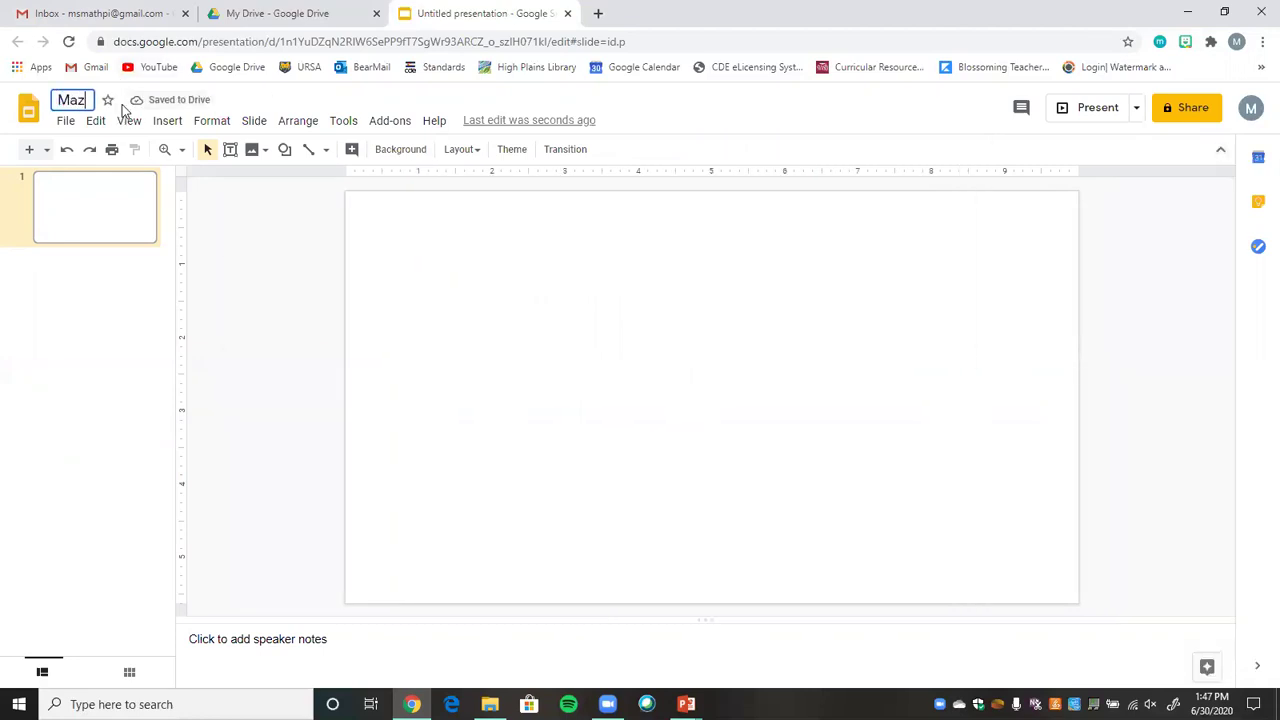
{"action": "type", "text": "e Activity"}
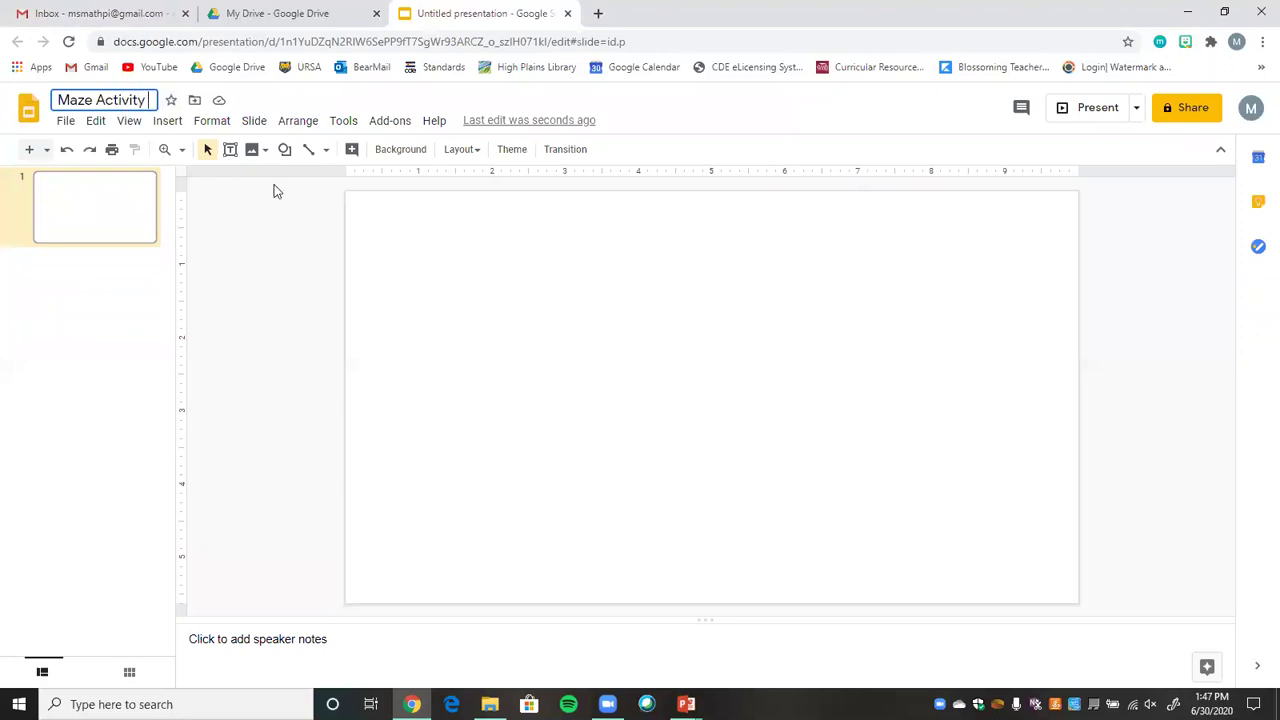
{"action": "left_click", "coordinate": [67, 121]}
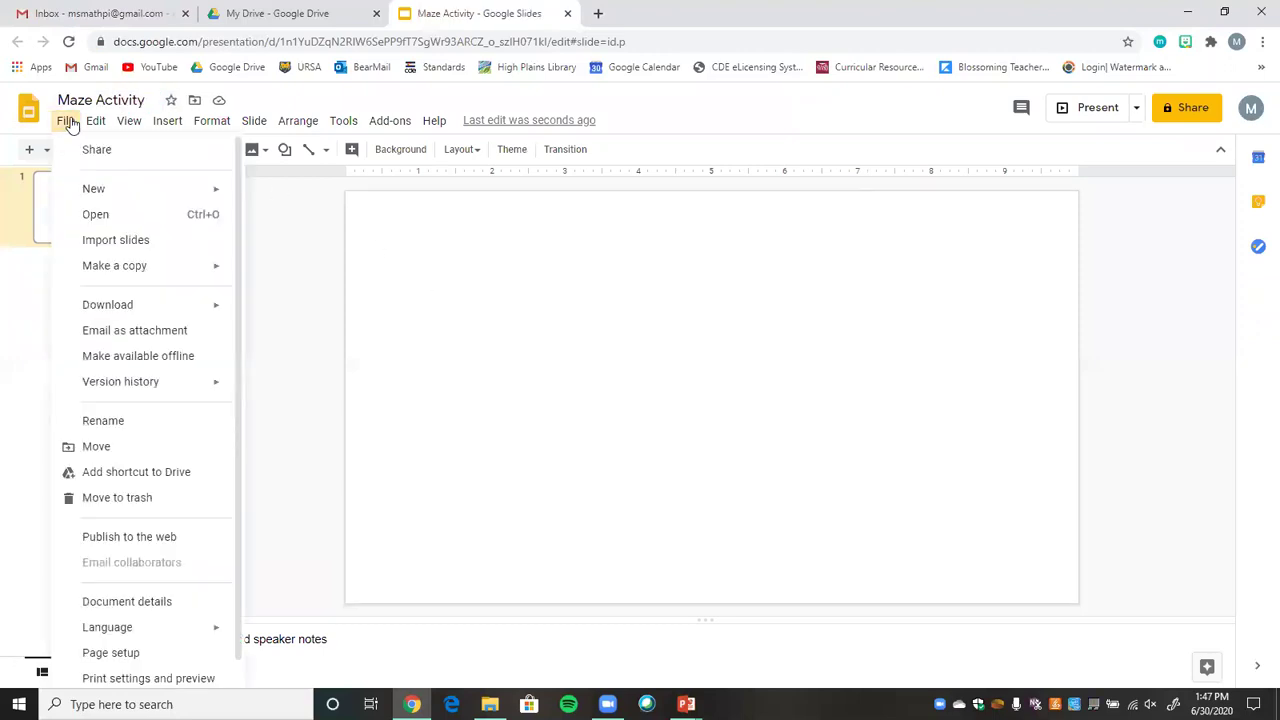
- Set a custom page size of 7.5 inches wide by 10 inches tall
{"action": "left_click", "coordinate": [112, 653]}
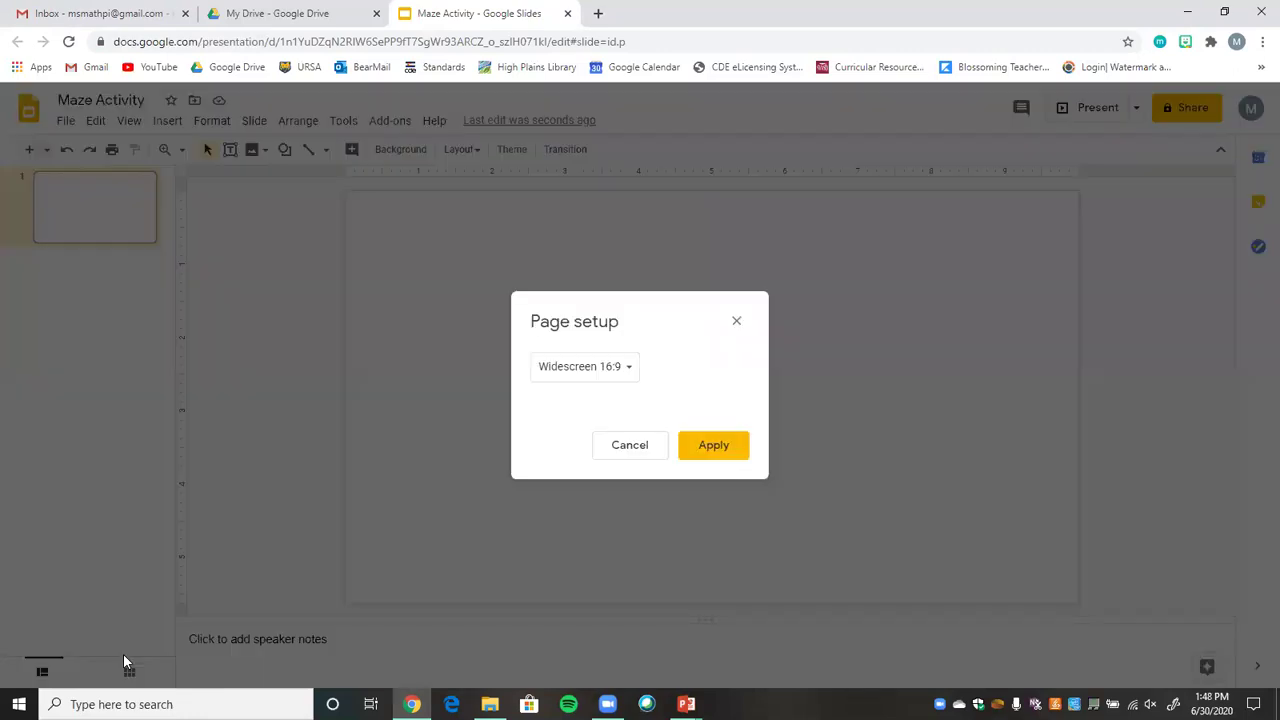
{"action": "left_click", "coordinate": [611, 368]}
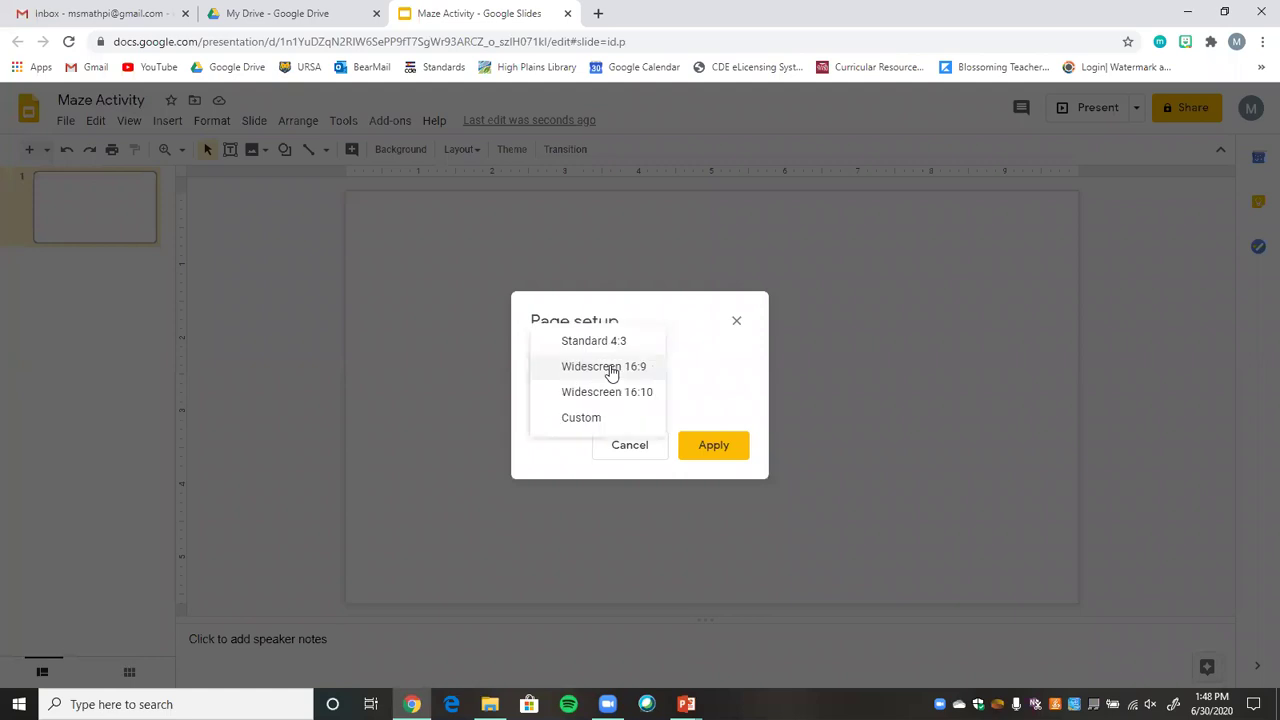
{"action": "left_click", "coordinate": [592, 418]}
{"action": "left_click_drag", "start_coordinate": [567, 414], "coordinate": [477, 421]}
{"action": "type", "text": "7.5"}
{"action": "key", "text": "Tab"}
{"action": "type", "text": "10"}
{"action": "key", "text": "Return"}
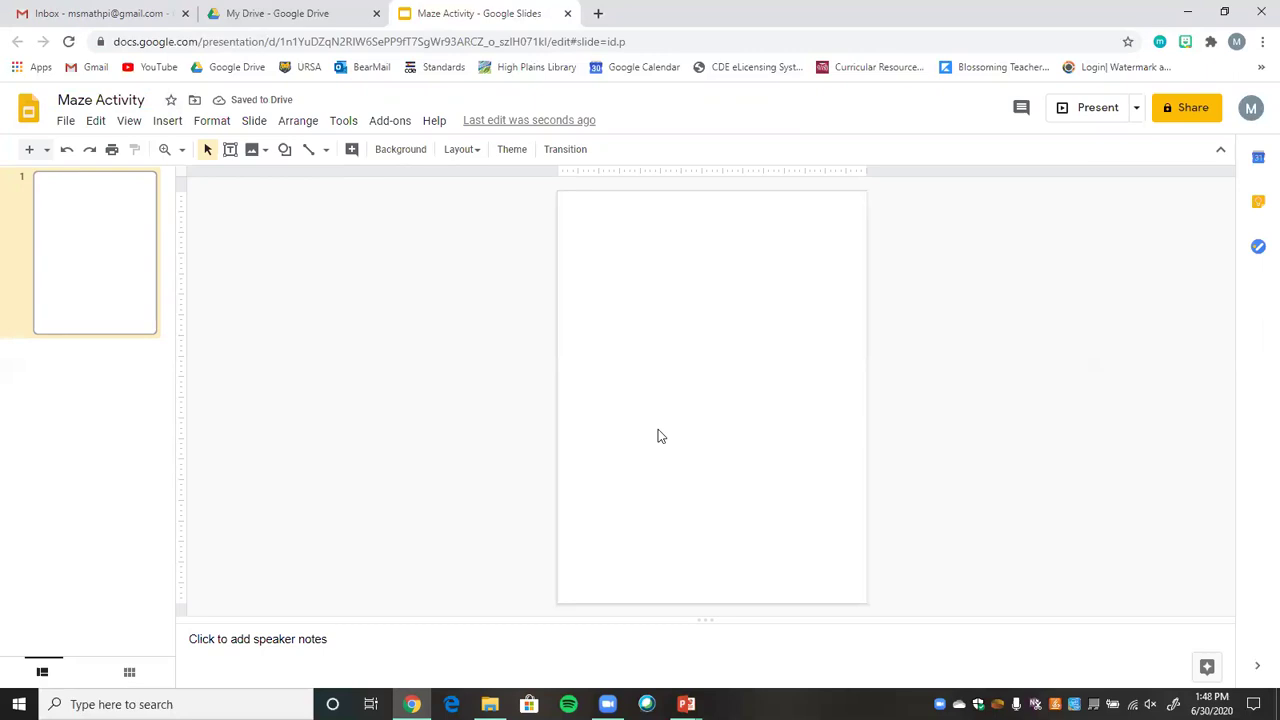
- Upload the exported Slide1 maze image as the slide's background image
{"action": "left_click", "coordinate": [404, 152]}
{"action": "left_click", "coordinate": [700, 385]}
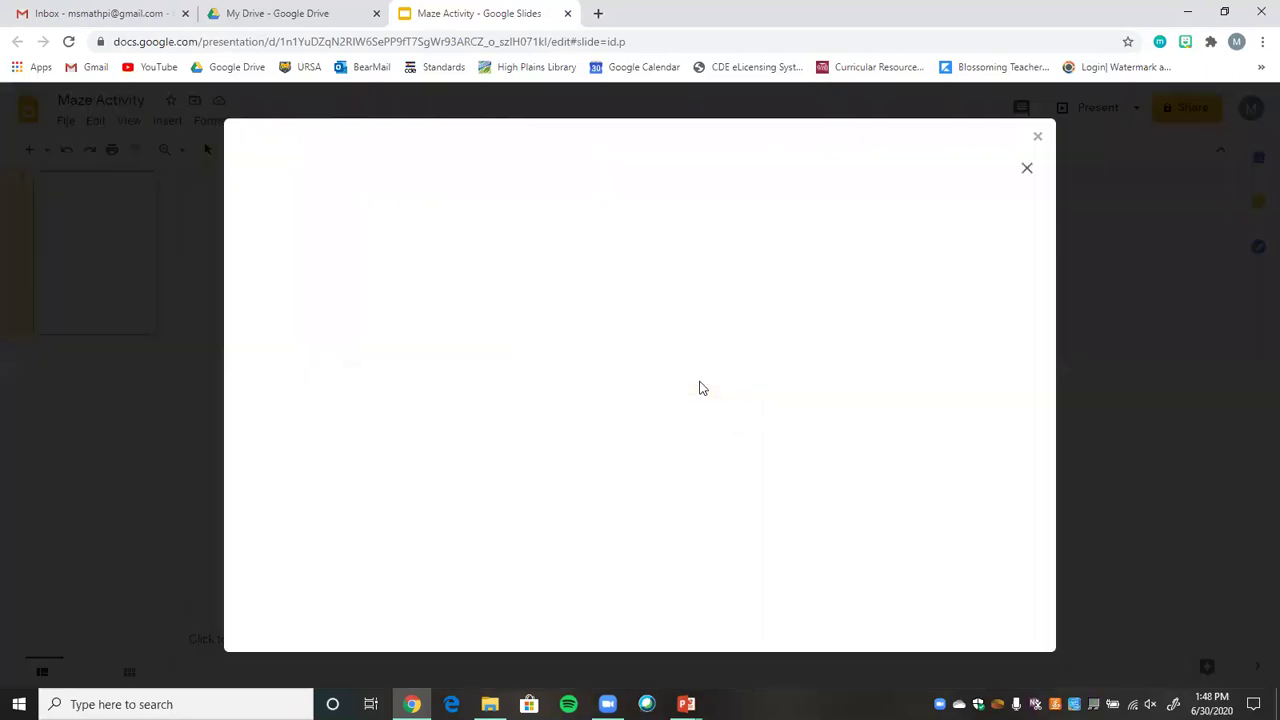
{"action": "left_click", "coordinate": [490, 704]}
{"action": "left_click_drag", "start_coordinate": [621, 228], "coordinate": [341, 450]}
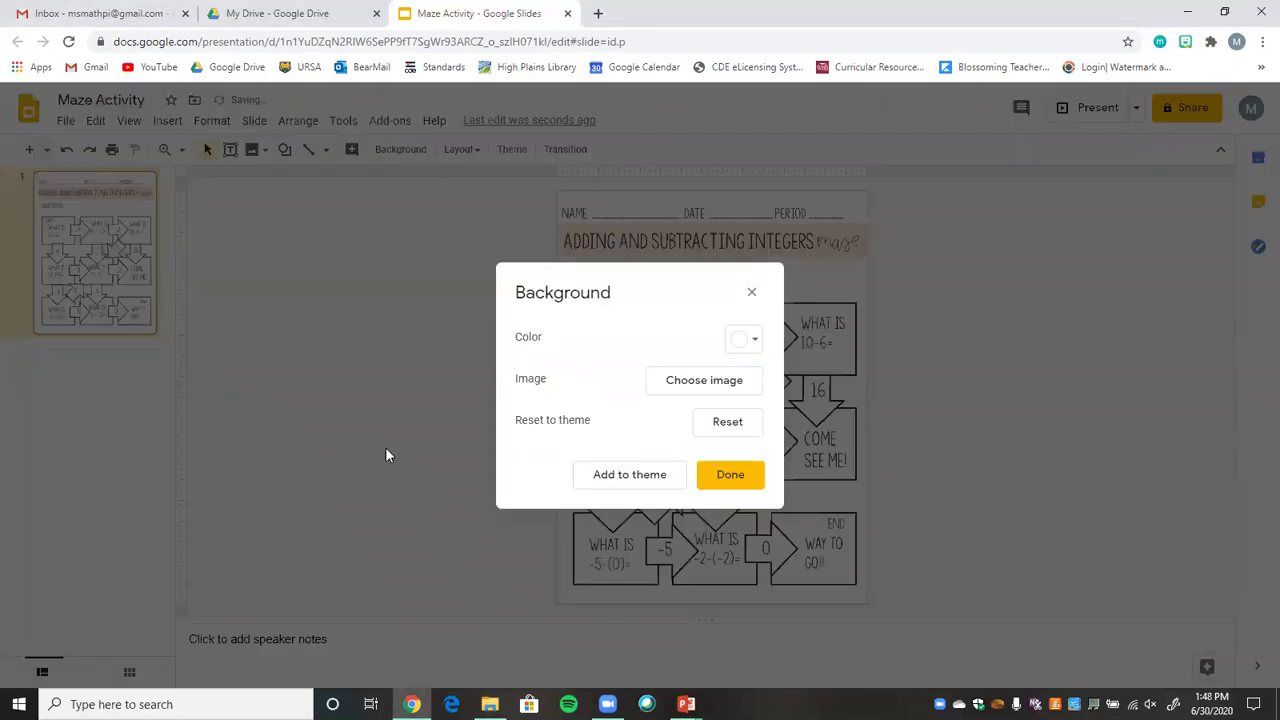
{"action": "left_click", "coordinate": [731, 477]}
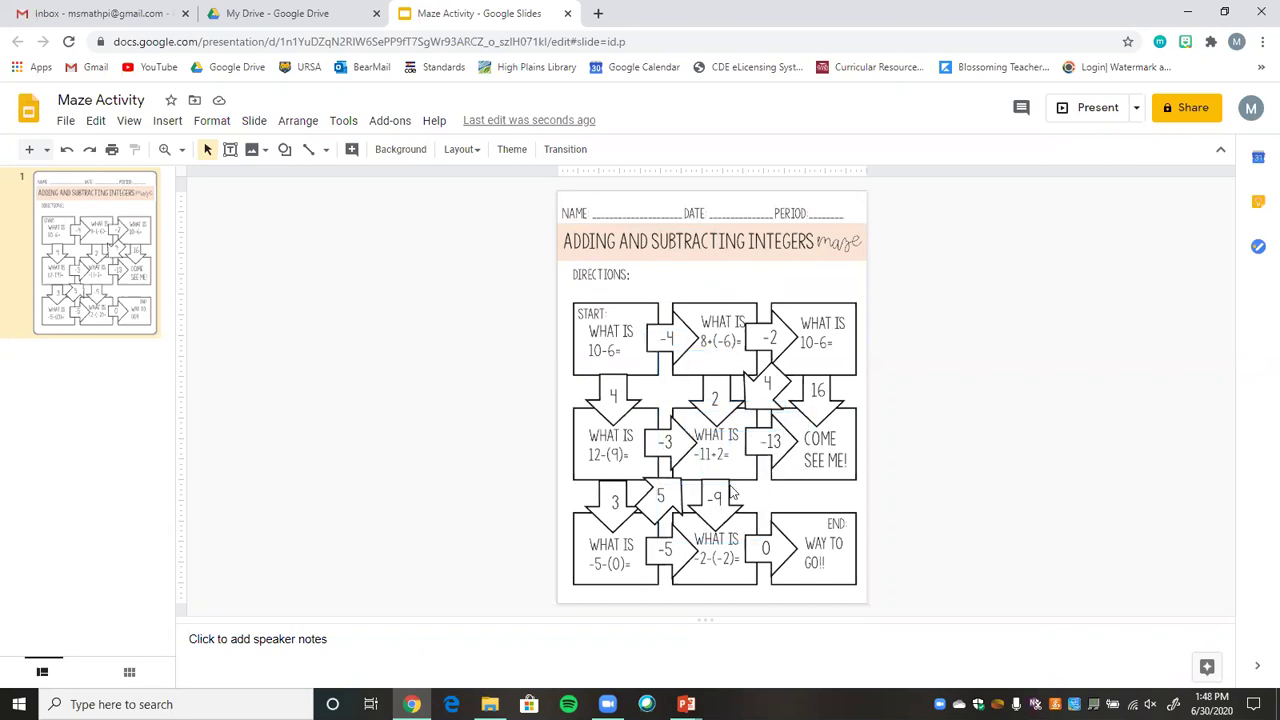
- In the Maze Example deck, undo the moved WHAT IS 8+(-6)= box, then return to the browser
{"action": "mouse_move", "coordinate": [686, 704]}
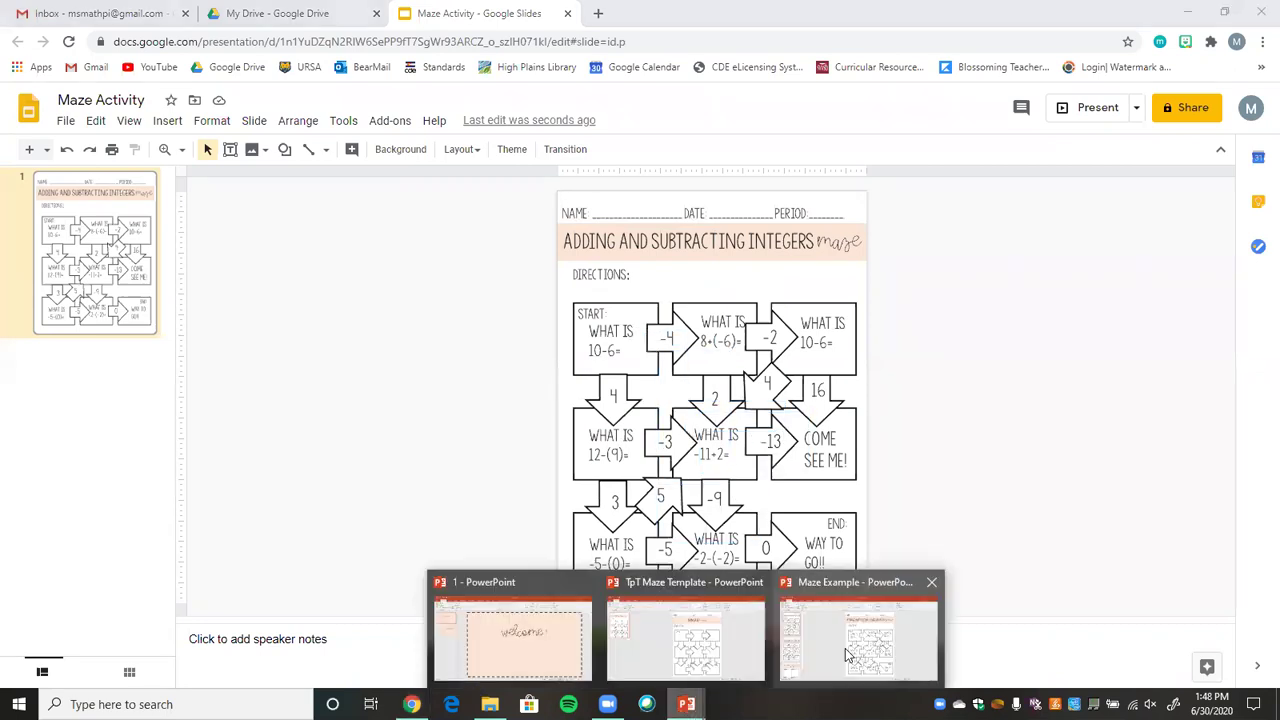
{"action": "mouse_move", "coordinate": [845, 648]}
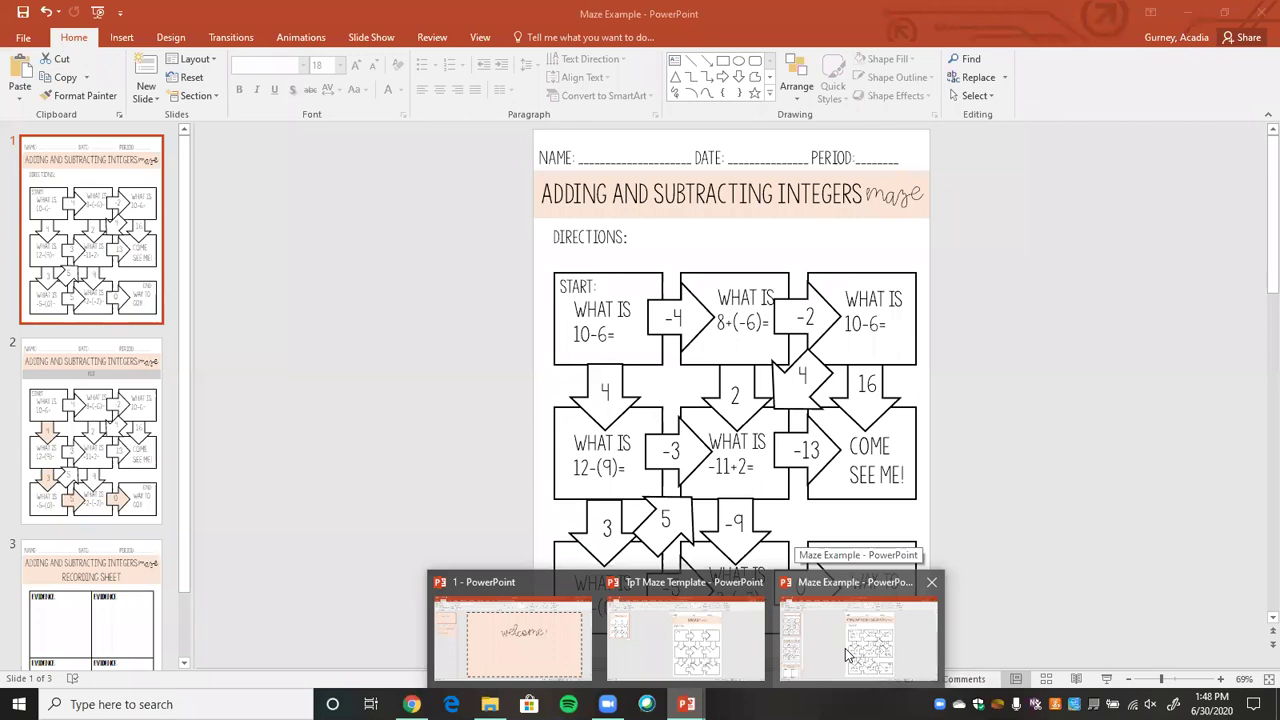
{"action": "left_click", "coordinate": [845, 648]}
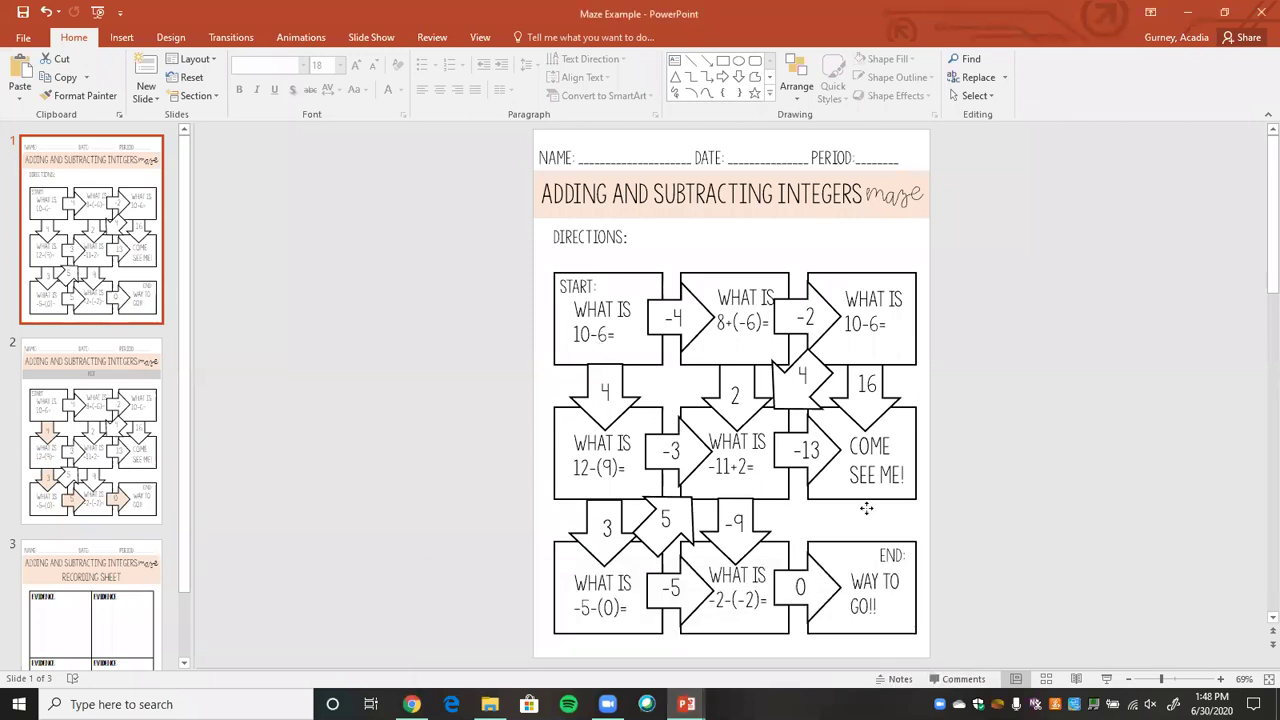
{"action": "left_click", "coordinate": [46, 11]}
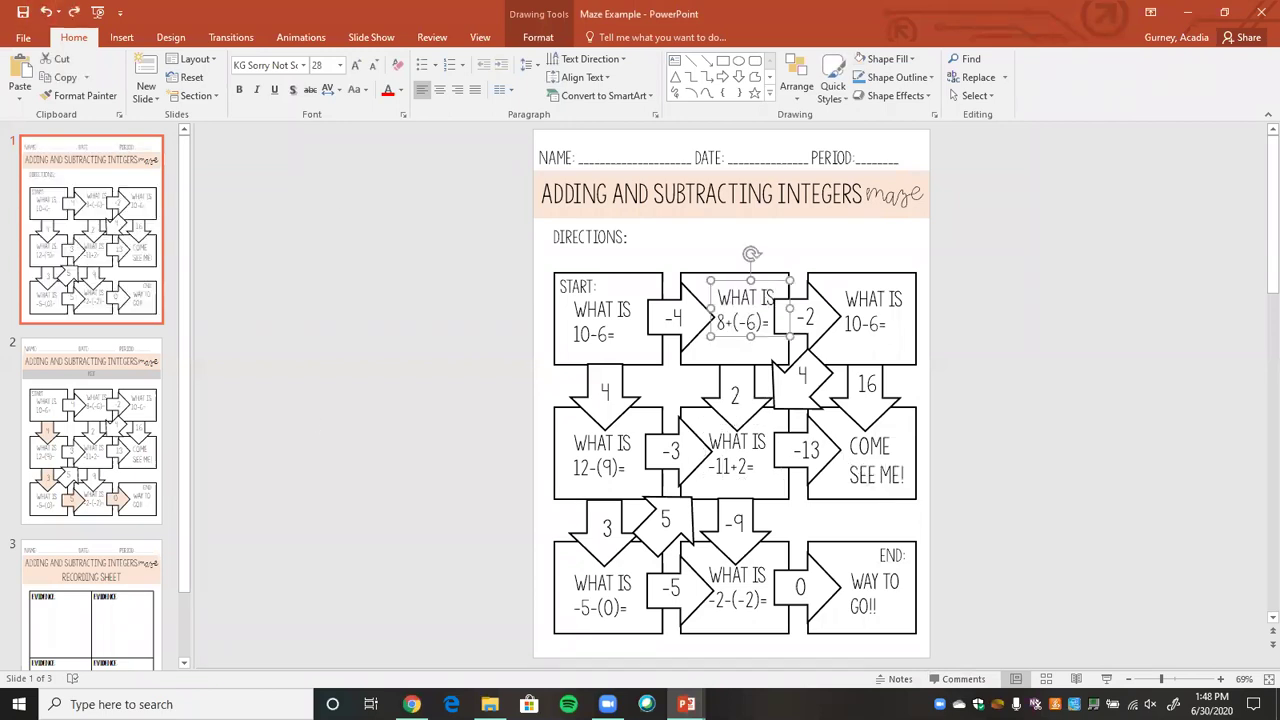
{"action": "left_click", "coordinate": [411, 704]}
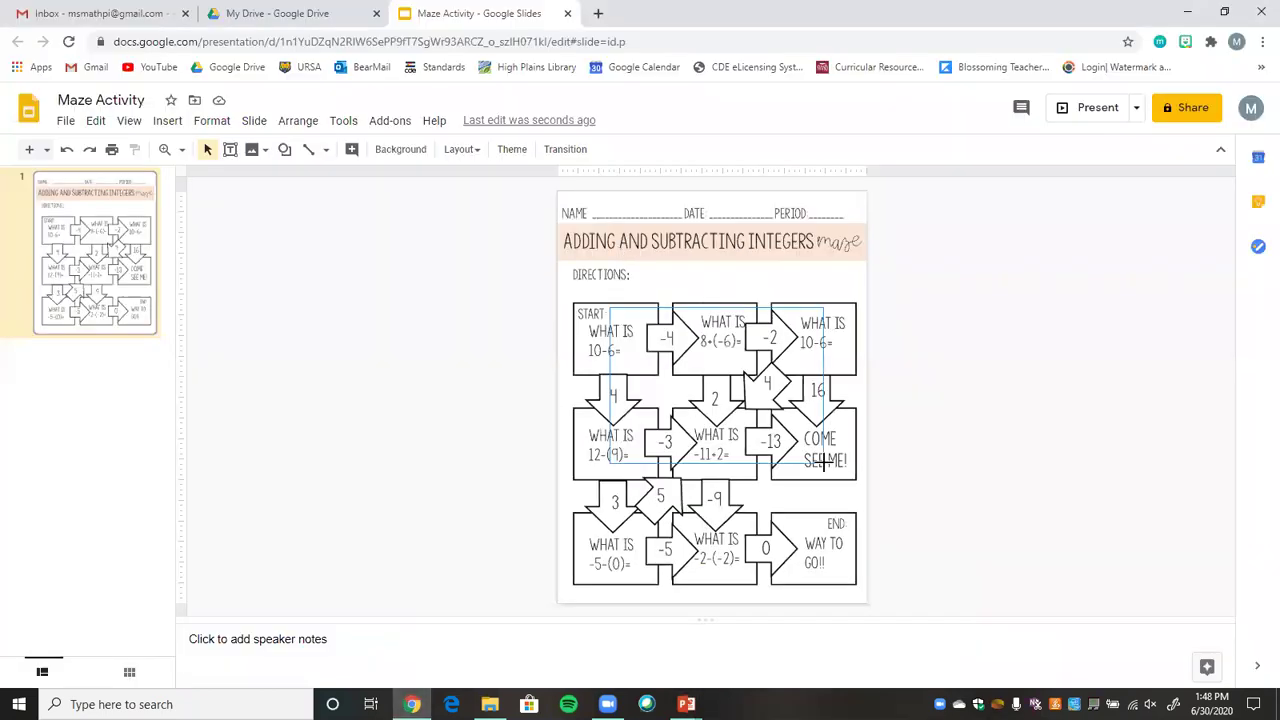
- Draw a text box across the NAME line and type 'Type here'
{"action": "left_click_drag", "start_coordinate": [652, 312], "coordinate": [646, 574]}
{"action": "left_click_drag", "start_coordinate": [860, 570], "coordinate": [646, 232]}
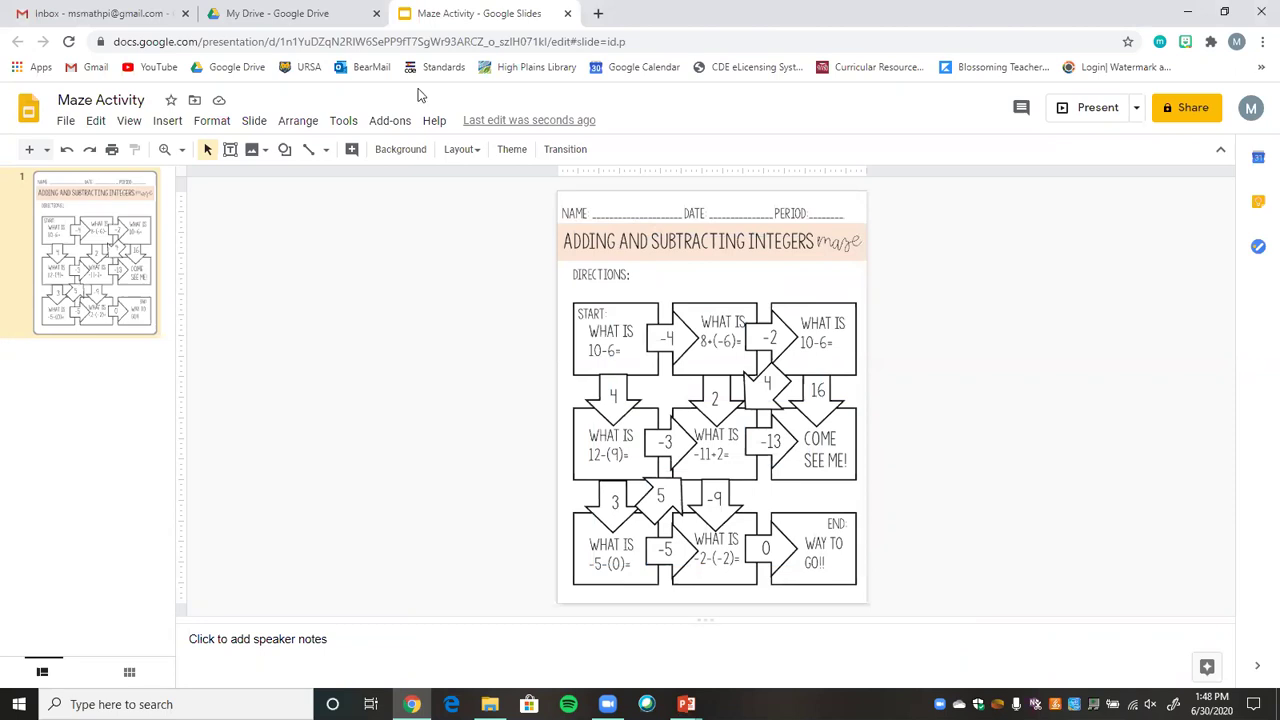
{"action": "left_click", "coordinate": [169, 124]}
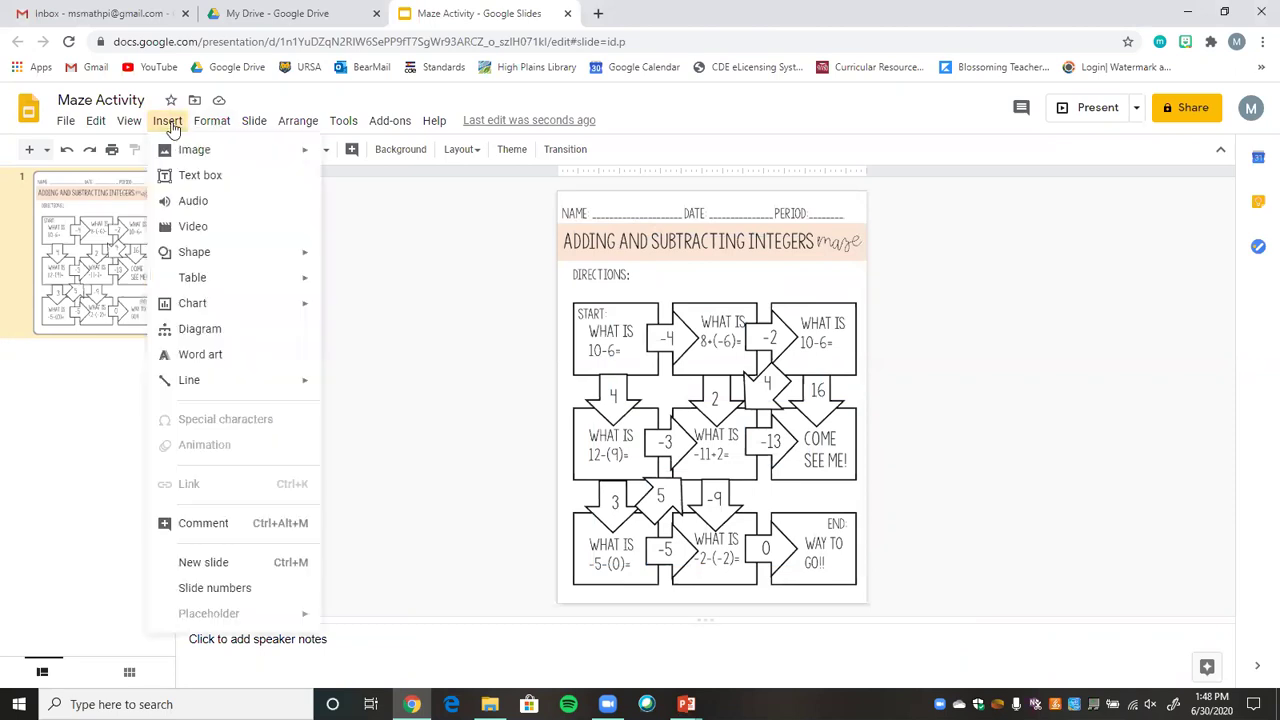
{"action": "left_click", "coordinate": [200, 175]}
{"action": "left_click_drag", "start_coordinate": [591, 200], "coordinate": [850, 215]}
{"action": "type", "text": "Ty"}
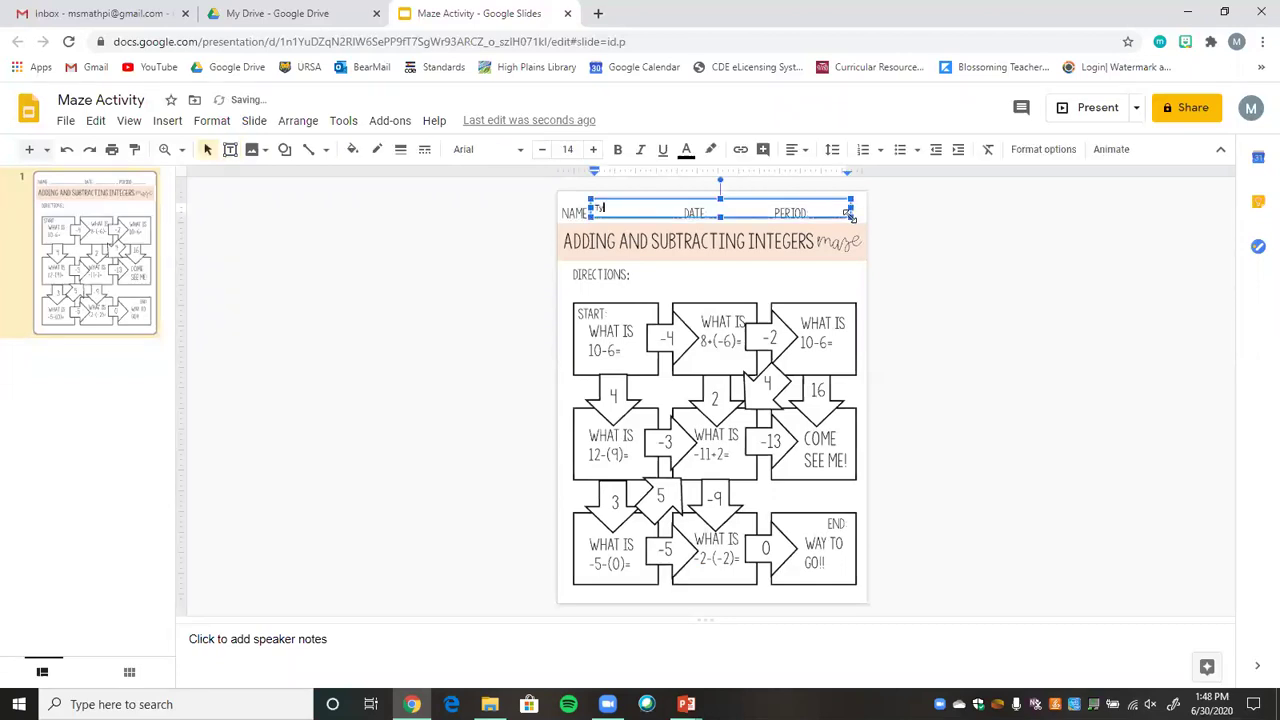
{"action": "type", "text": "pe here"}
- Format the 'Type here' text as Comic Sans MS, size 18, light red
{"action": "key", "text": "ctrl+shift+Left"}
{"action": "key", "text": "ctrl+shift+Left"}
{"action": "left_click", "coordinate": [521, 149]}
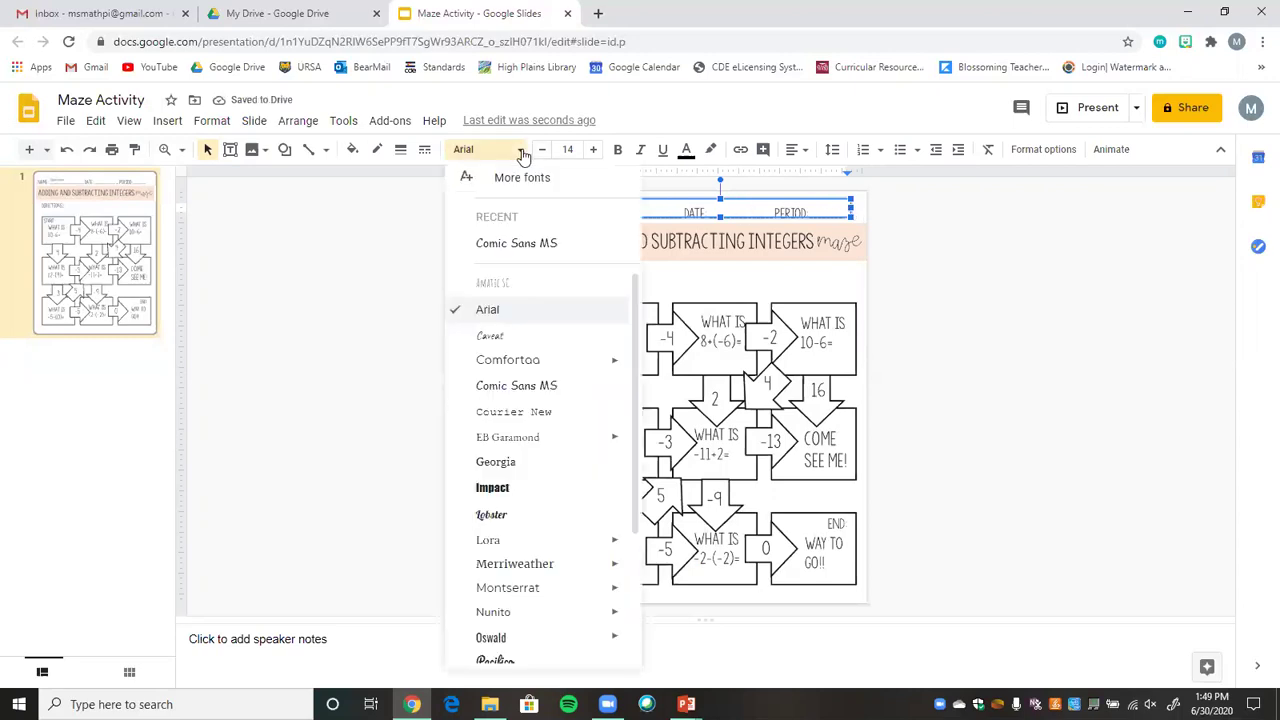
{"action": "left_click", "coordinate": [540, 246]}
{"action": "left_click", "coordinate": [593, 149]}
{"action": "left_click", "coordinate": [593, 149]}
{"action": "left_click", "coordinate": [593, 149]}
{"action": "left_click", "coordinate": [593, 149]}
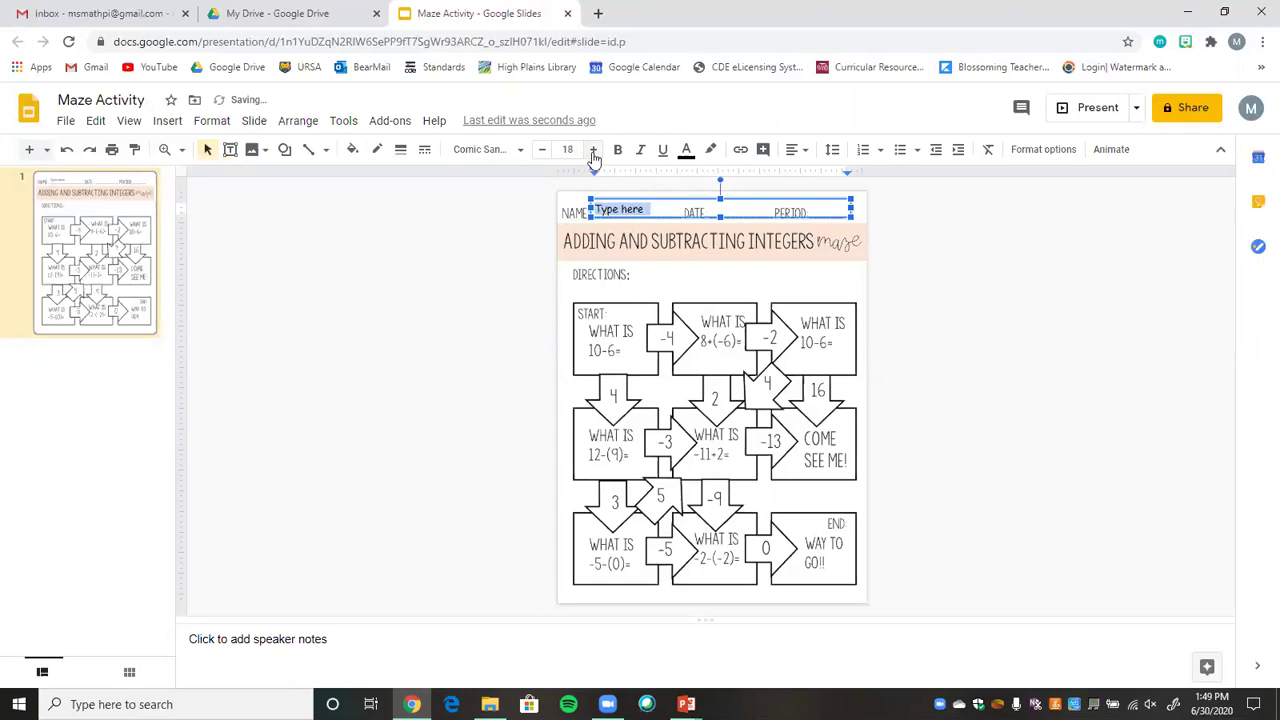
{"action": "left_click", "coordinate": [687, 151]}
{"action": "left_click", "coordinate": [709, 255]}
- Review the 'Type here' box by reselecting its words, then deselect it
{"action": "left_click", "coordinate": [693, 212]}
{"action": "left_click", "coordinate": [883, 292]}
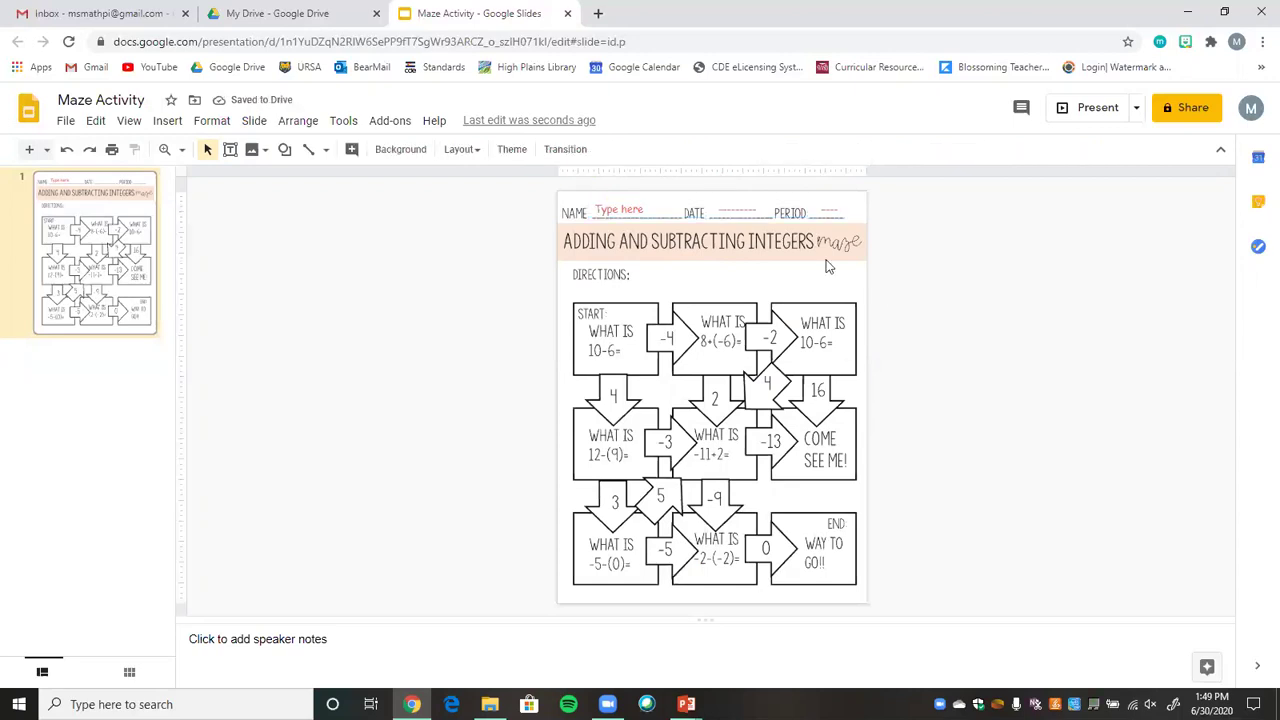
{"action": "double_click", "coordinate": [629, 211]}
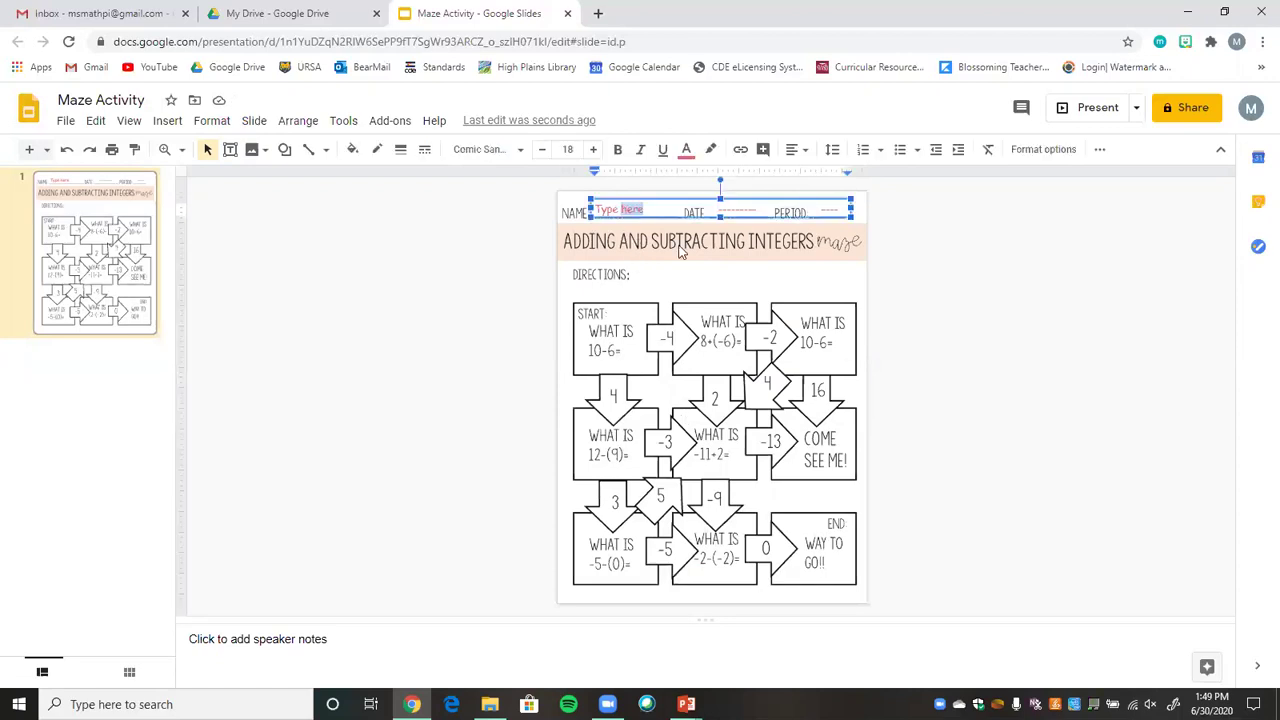
{"action": "double_click", "coordinate": [736, 208]}
{"action": "left_click", "coordinate": [614, 319]}
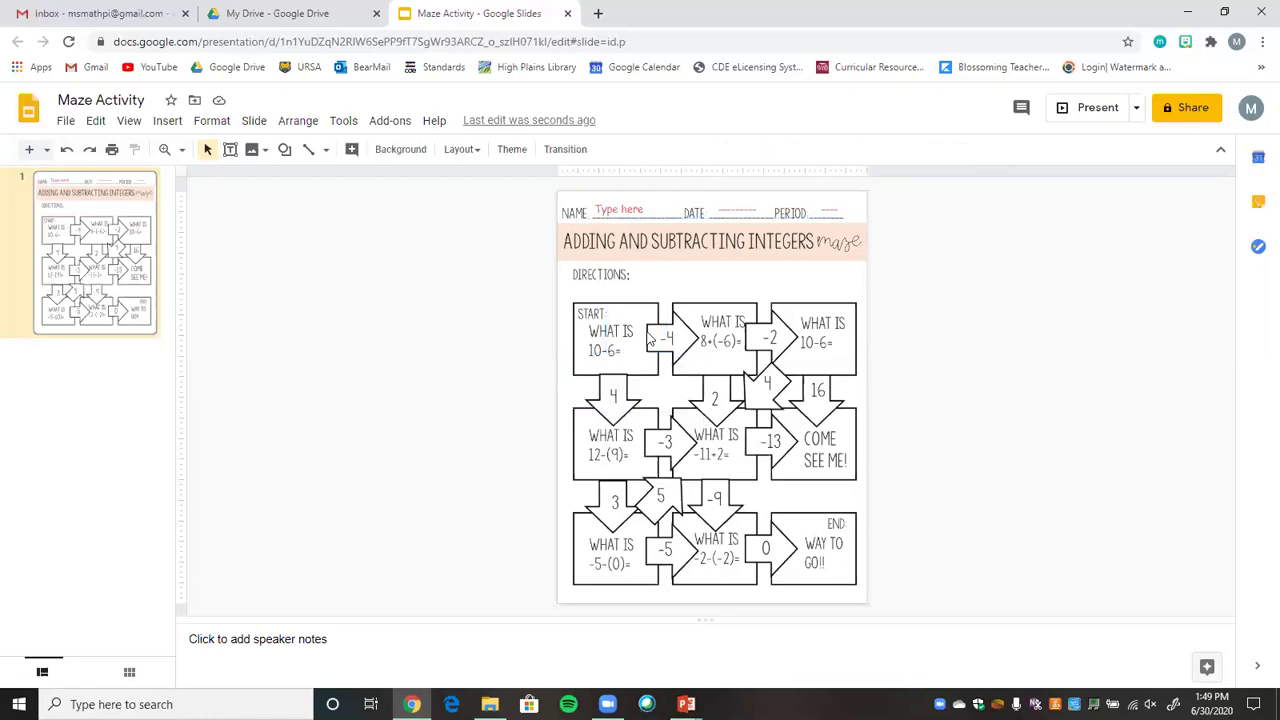
{"action": "left_click_drag", "start_coordinate": [857, 581], "coordinate": [570, 292]}
{"action": "left_click", "coordinate": [686, 704]}
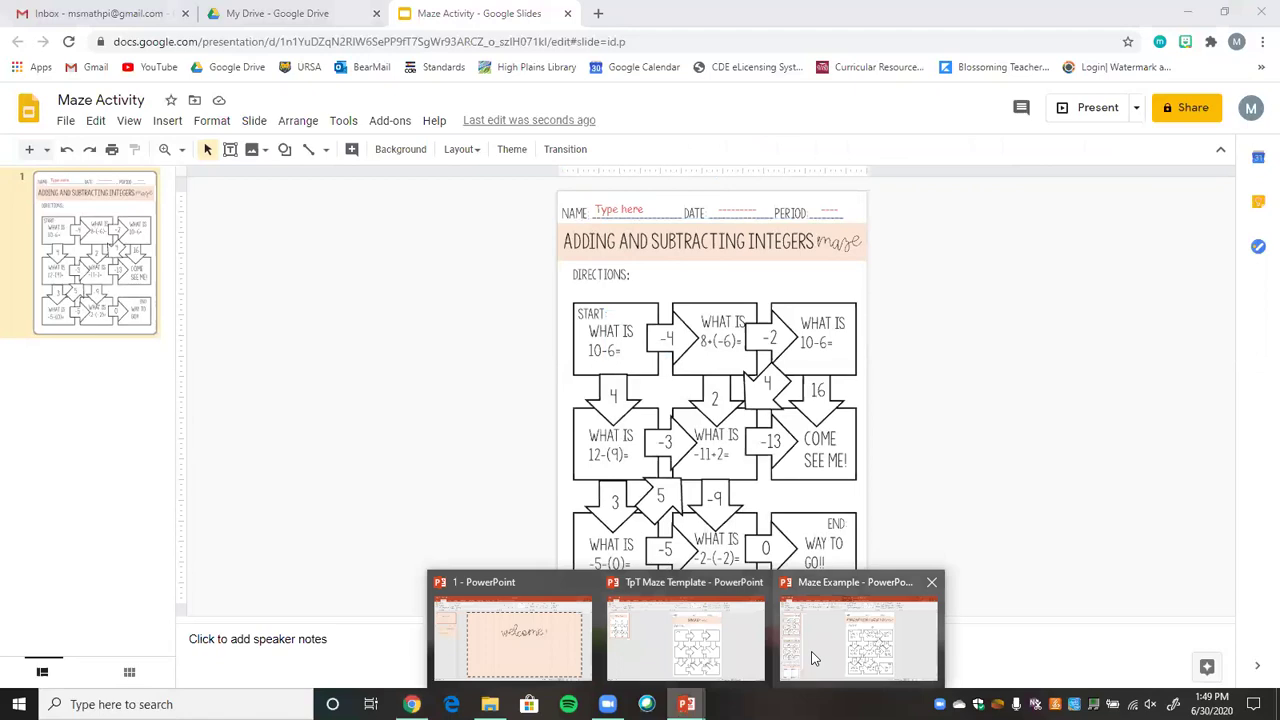
{"action": "left_click", "coordinate": [814, 663]}
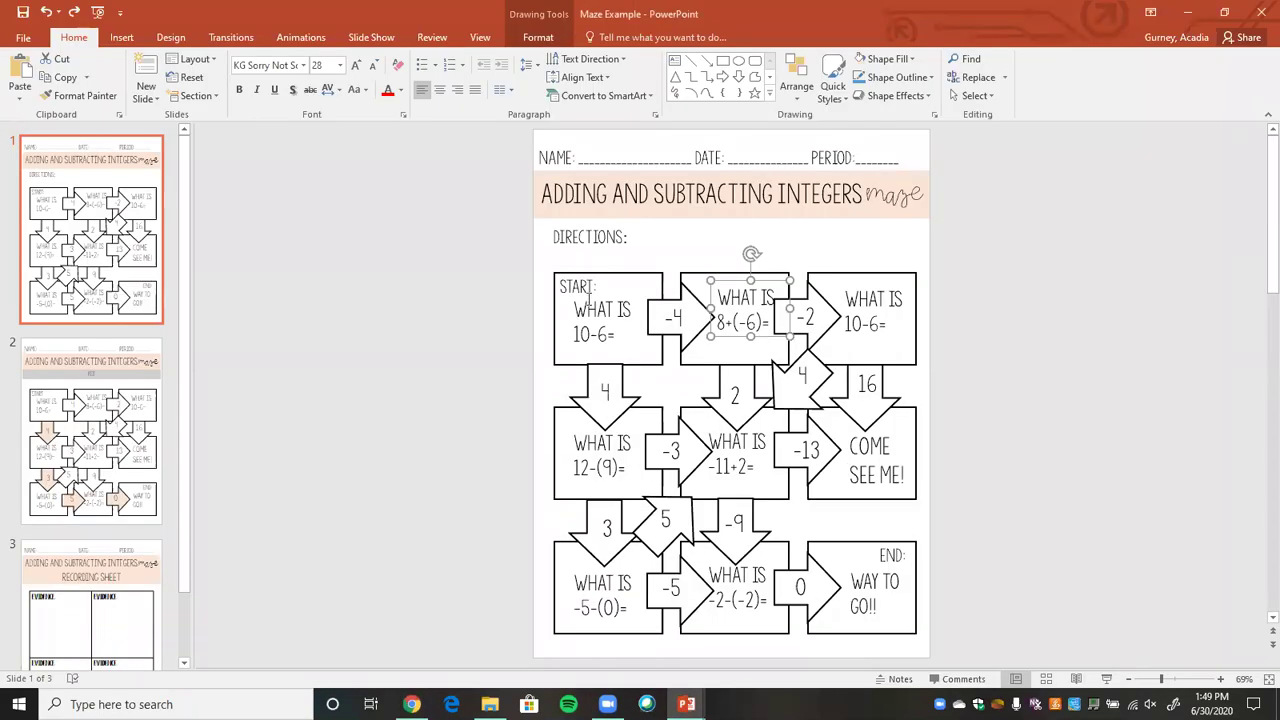
{"action": "left_click", "coordinate": [412, 704]}
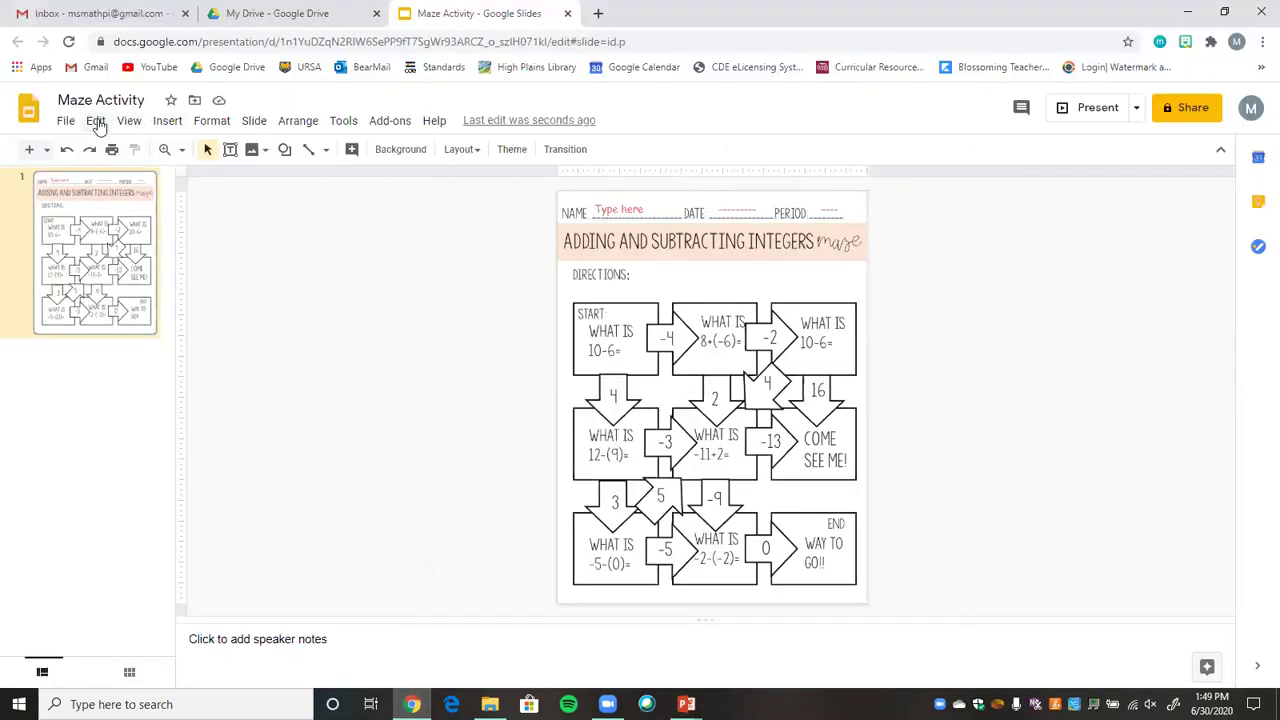
- Draw a down-arrow shape over the 4 arrow below START
{"action": "left_click", "coordinate": [166, 122]}
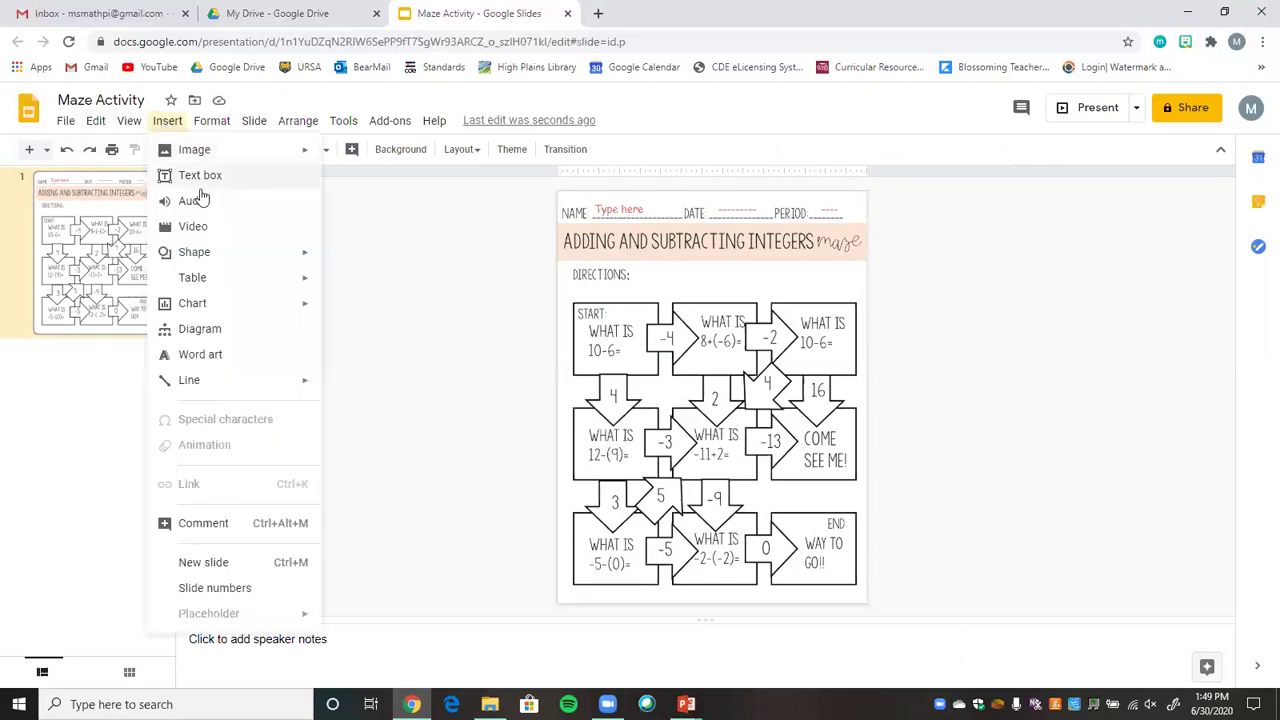
{"action": "mouse_move", "coordinate": [213, 265]}
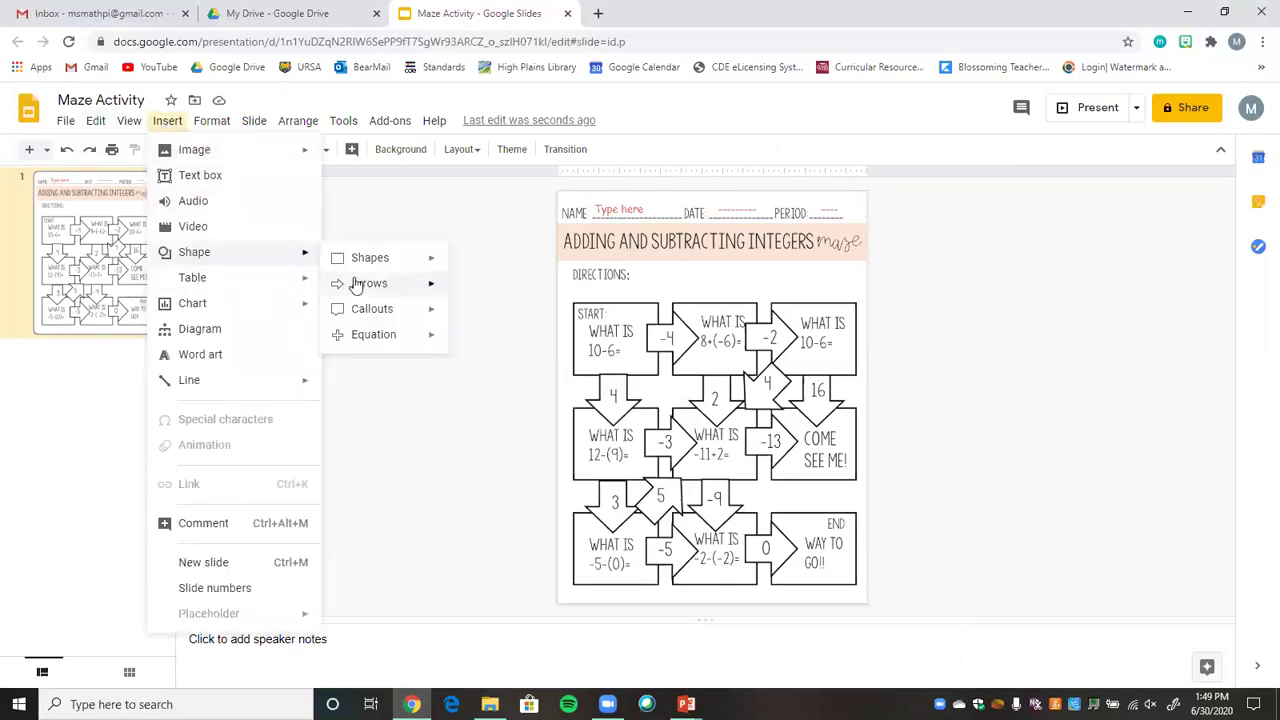
{"action": "mouse_move", "coordinate": [359, 285]}
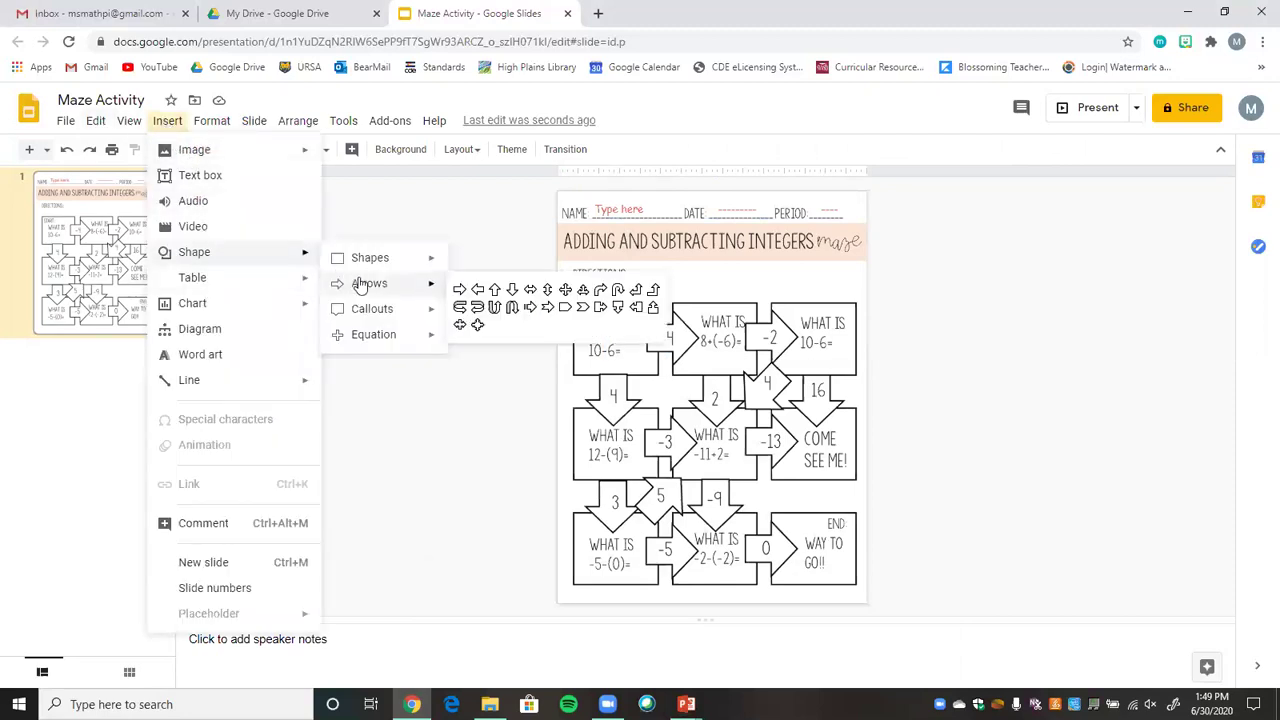
{"action": "left_click", "coordinate": [512, 290]}
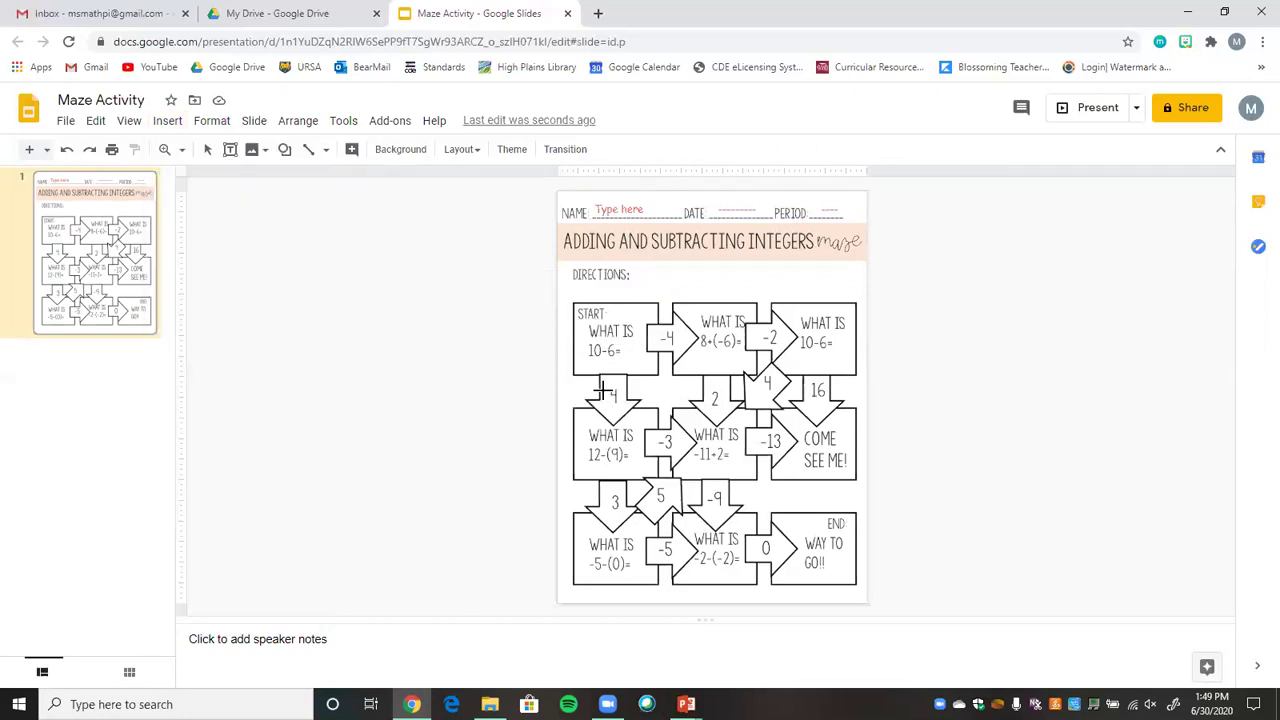
{"action": "mouse_move", "coordinate": [602, 377]}
{"action": "left_mouse_down"}
{"action": "mouse_move", "coordinate": [646, 440]}
{"action": "mouse_move", "coordinate": [608, 392]}
{"action": "left_mouse_up"}
{"action": "left_click", "coordinate": [612, 396]}
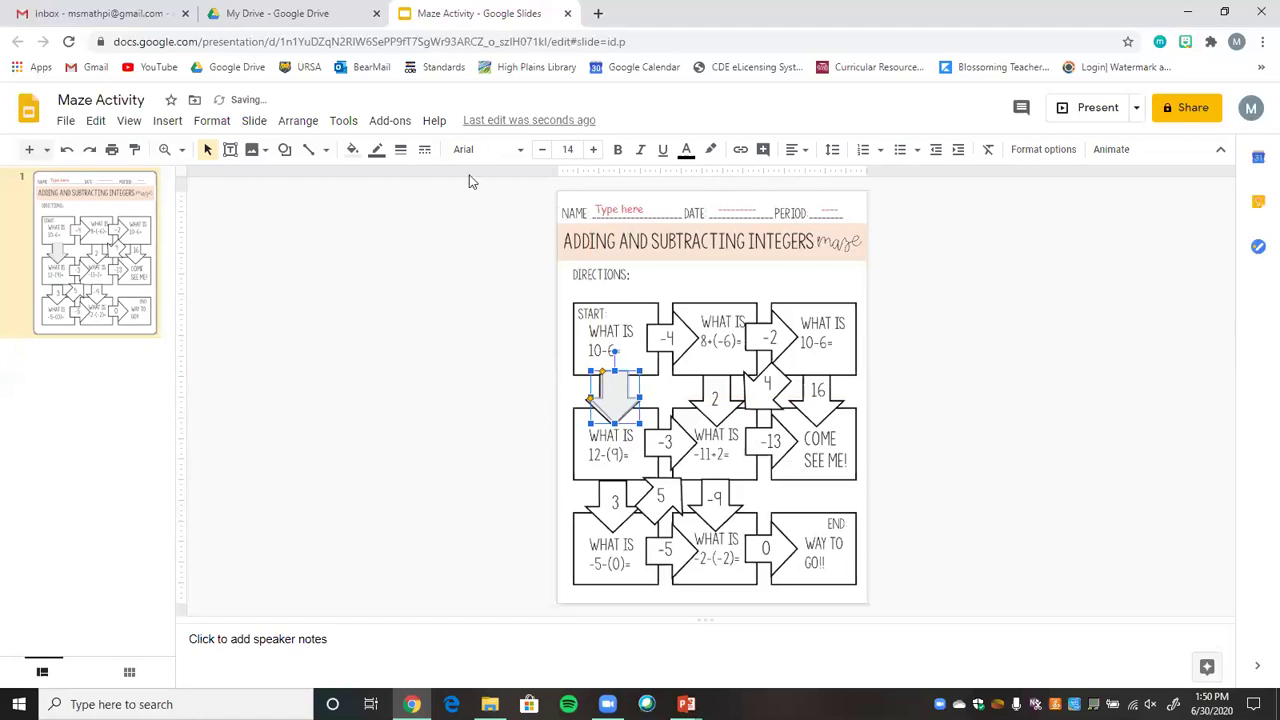
- Fill the down arrow light pink and set its border to Transparent
{"action": "left_click", "coordinate": [352, 149]}
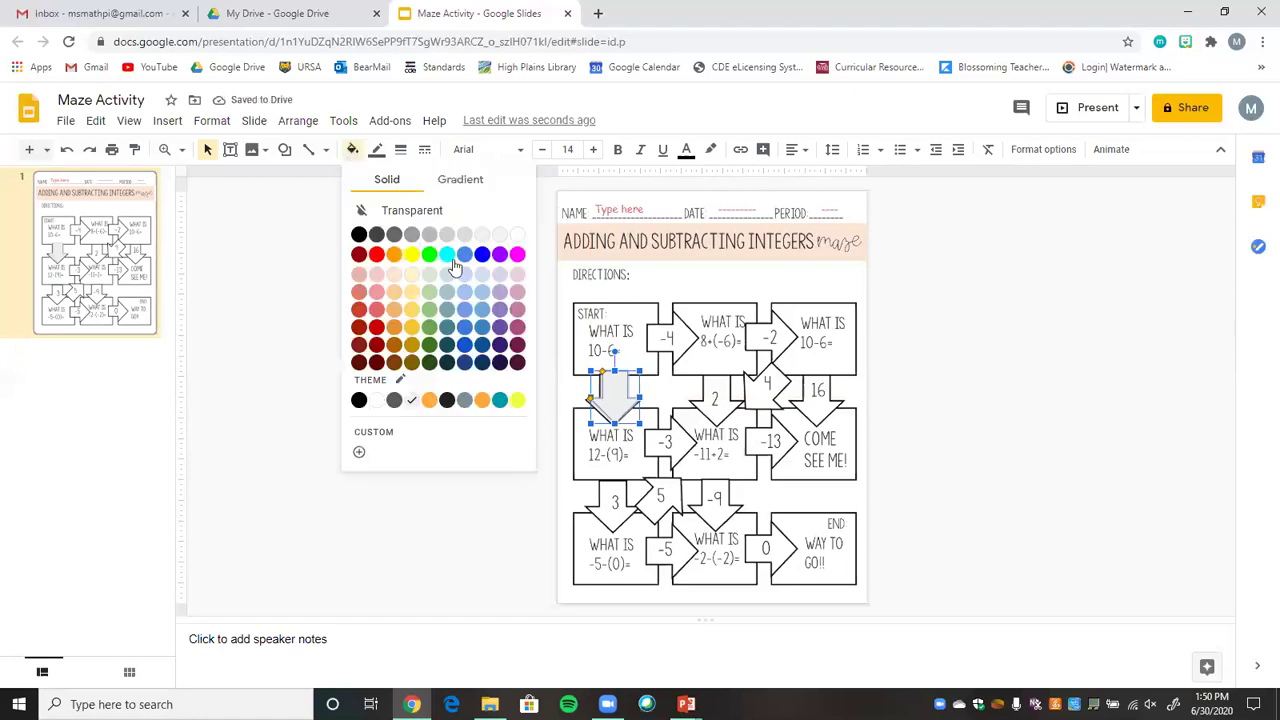
{"action": "left_click", "coordinate": [376, 276]}
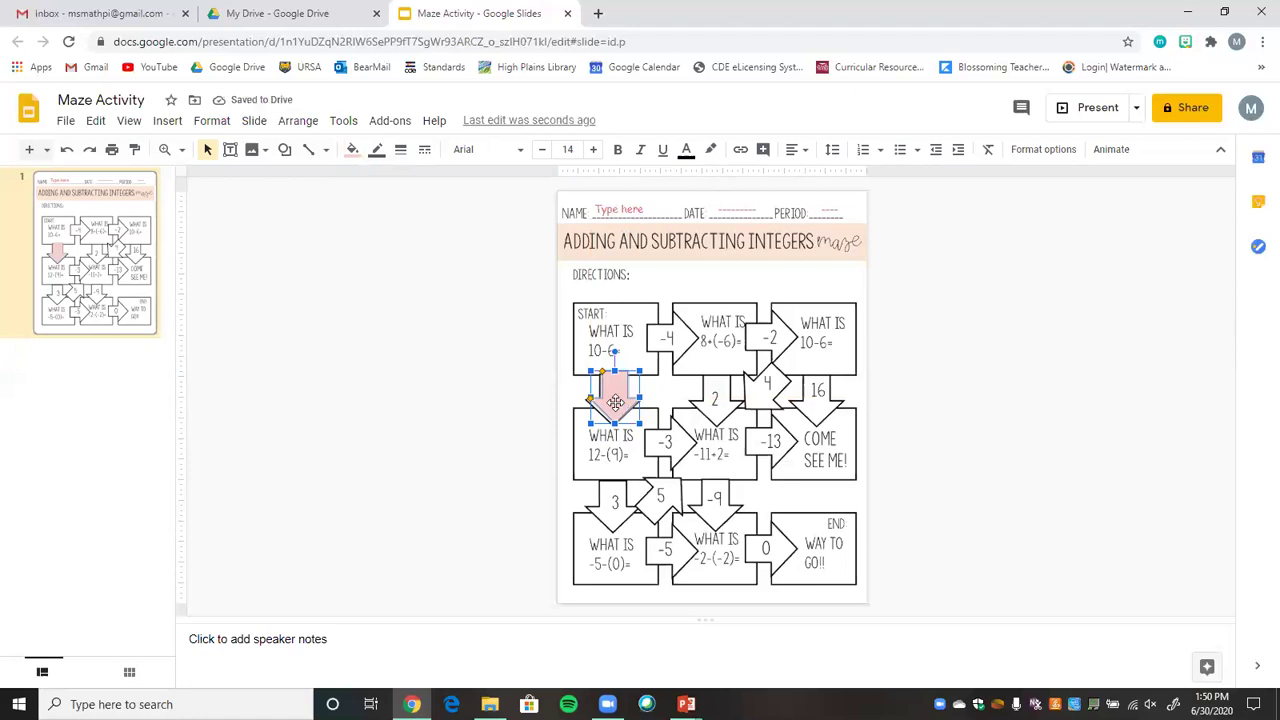
{"action": "left_click", "coordinate": [376, 149]}
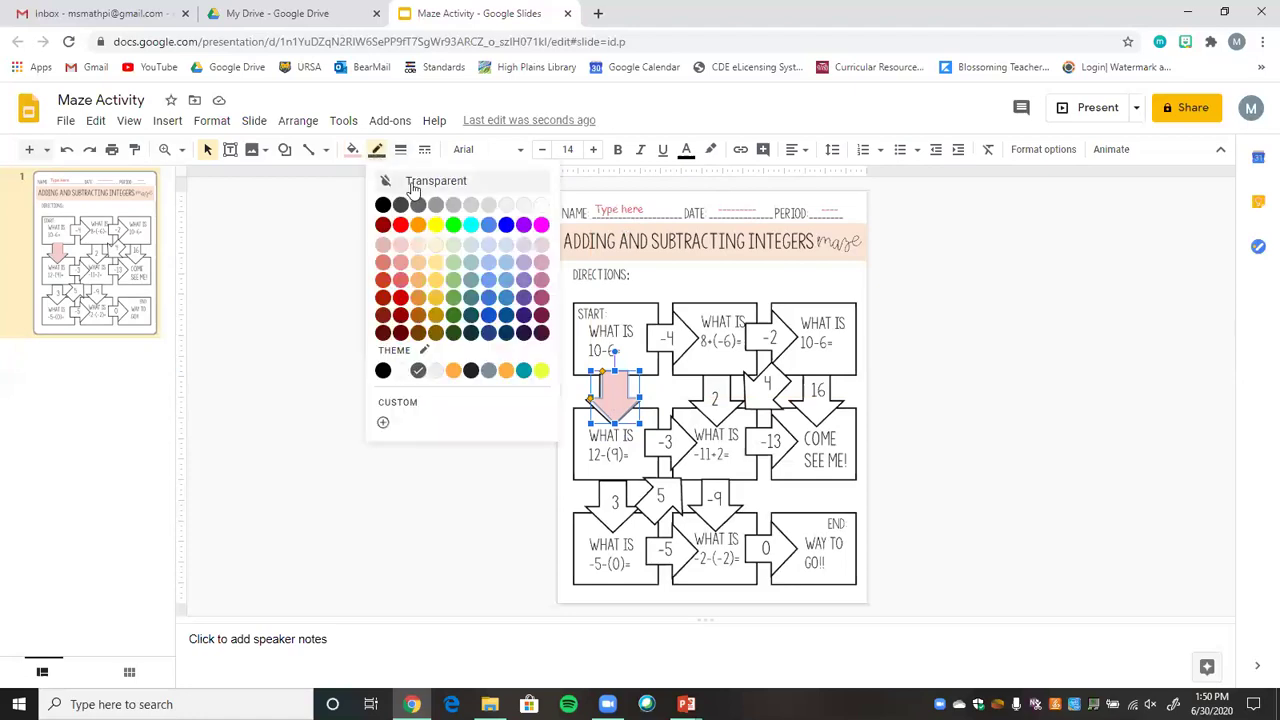
{"action": "left_click", "coordinate": [413, 184]}
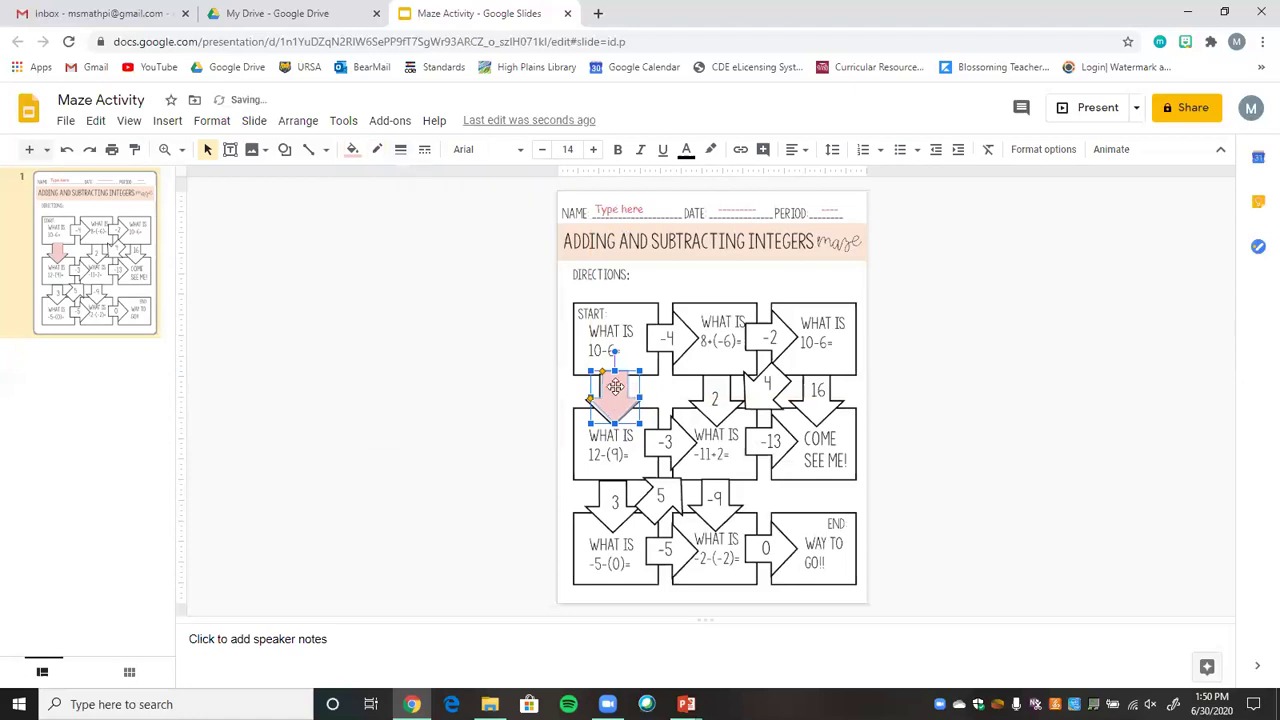